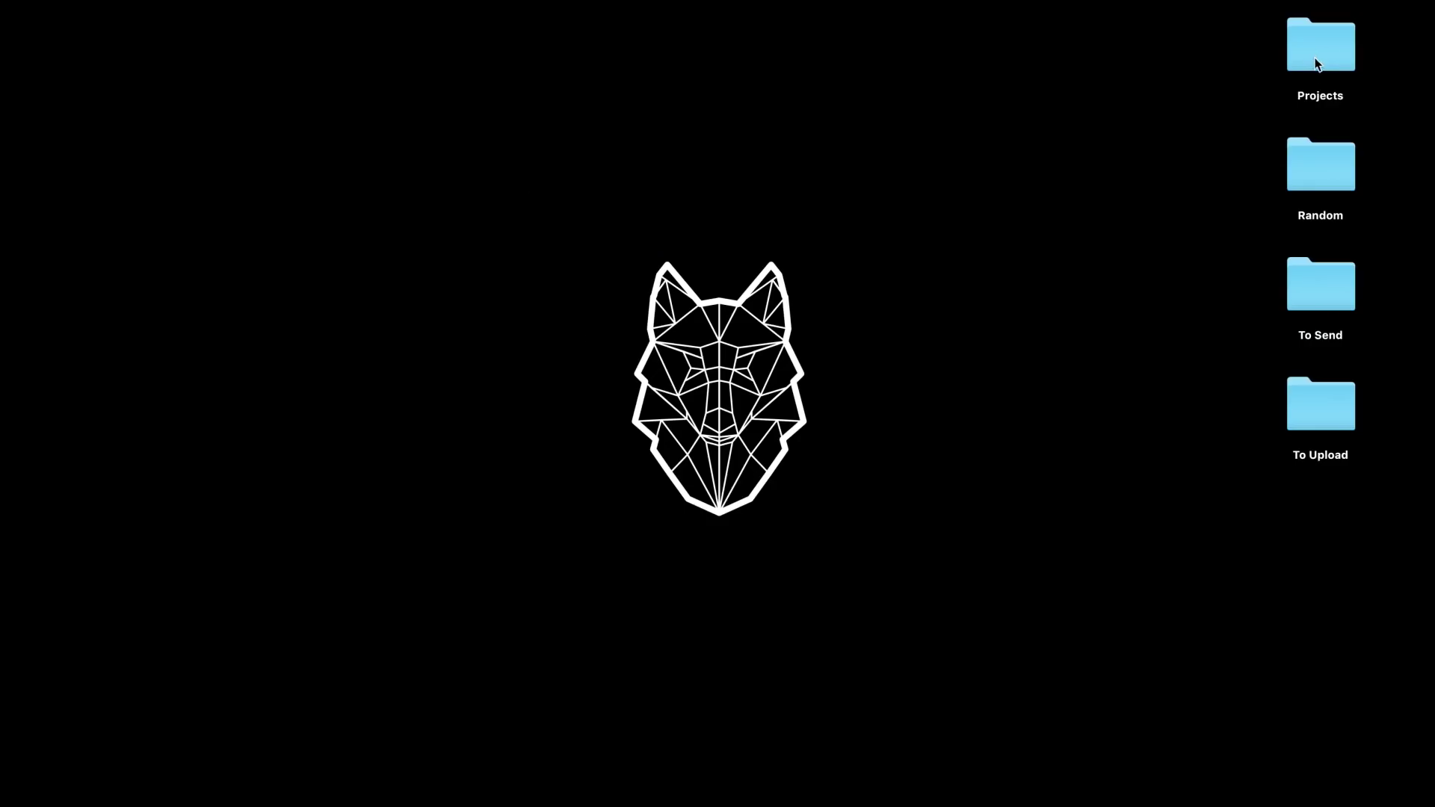
# Open the desktop's Projects folder in a Finder column-view window.
pyautogui.doubleClick(1324, 61)
# Use the arrow keys to go through Projects > Bad Habit > Videos into the client folder holding Eden.
pyautogui.press('Right')
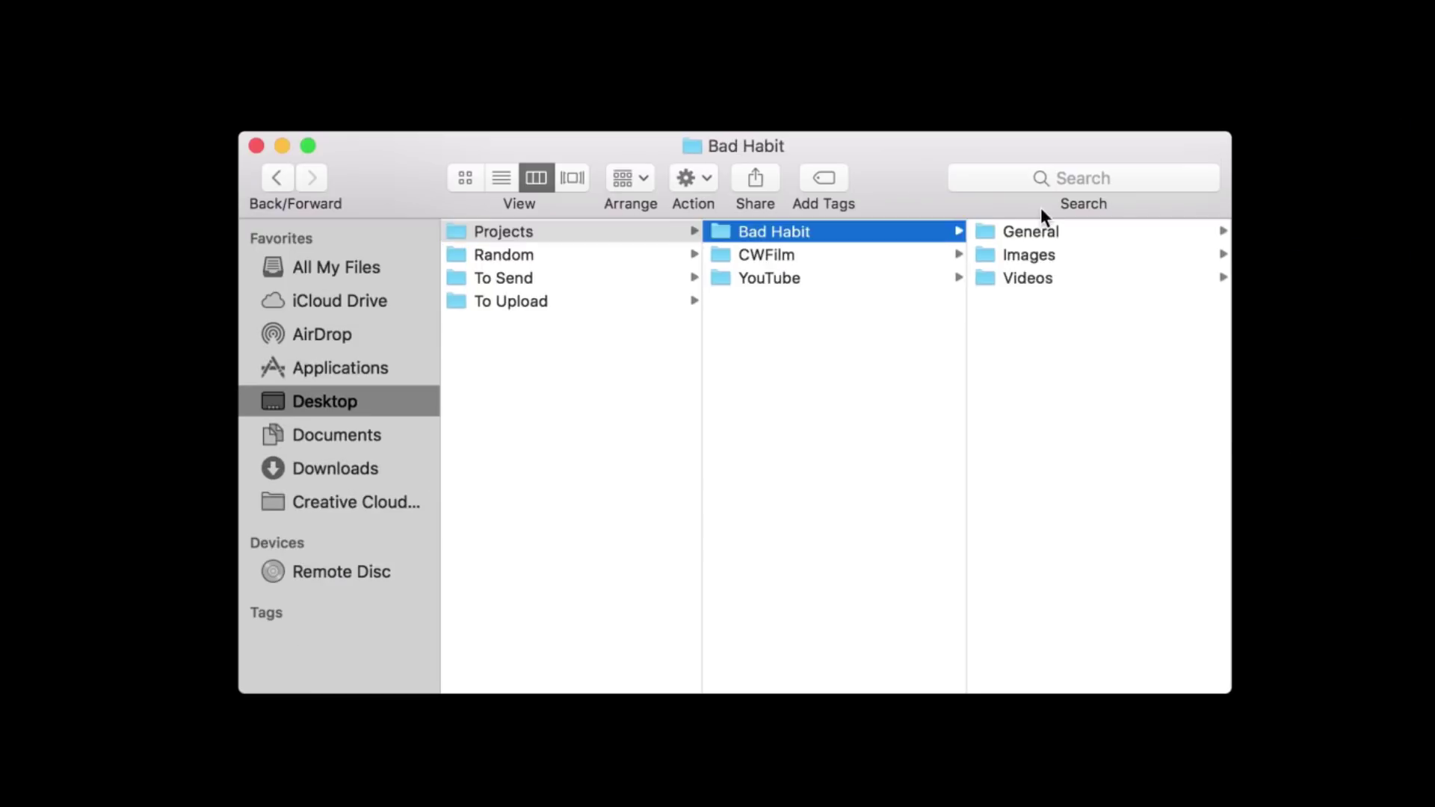
pyautogui.press('Down')
pyautogui.press('Down')
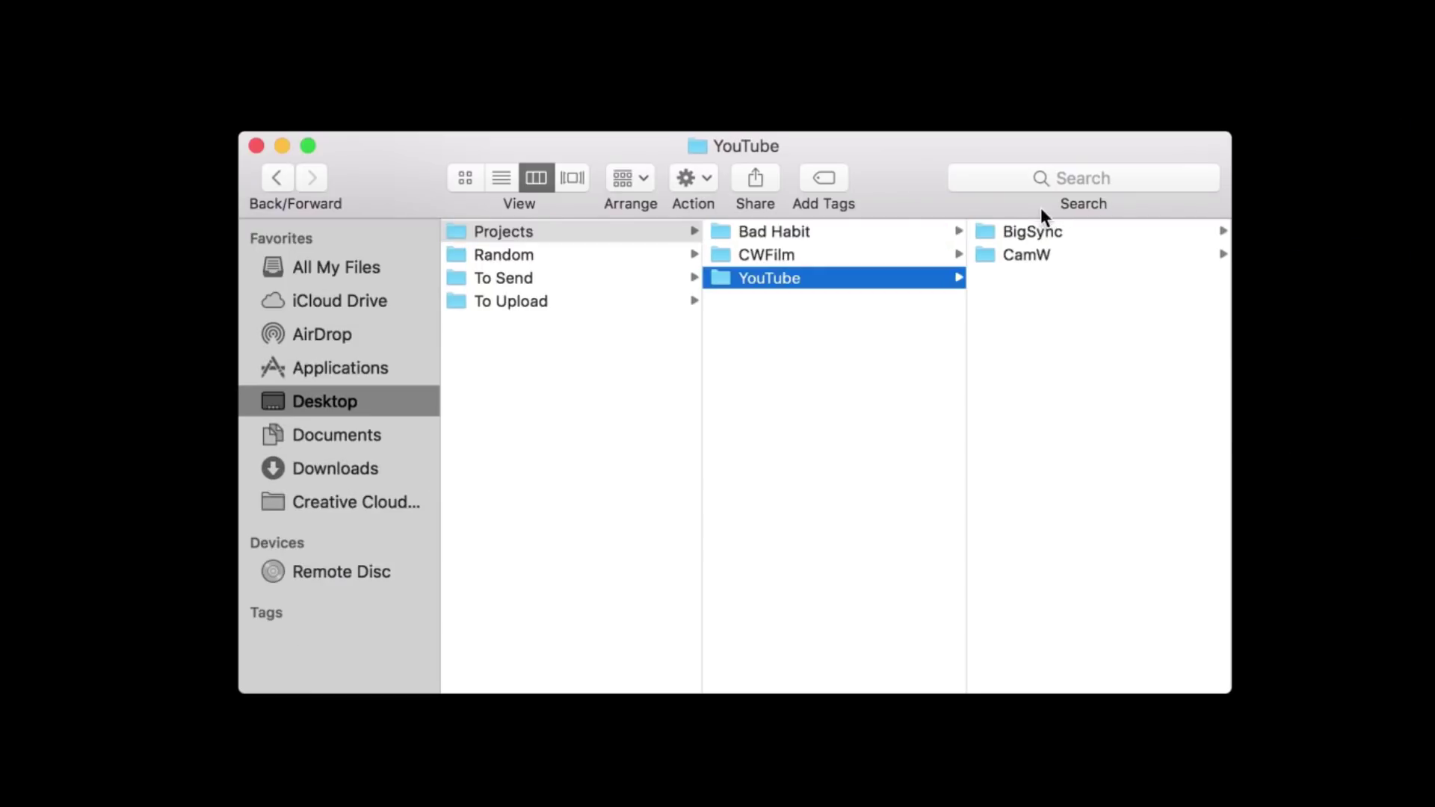
pyautogui.press('Up')
pyautogui.press('Up')
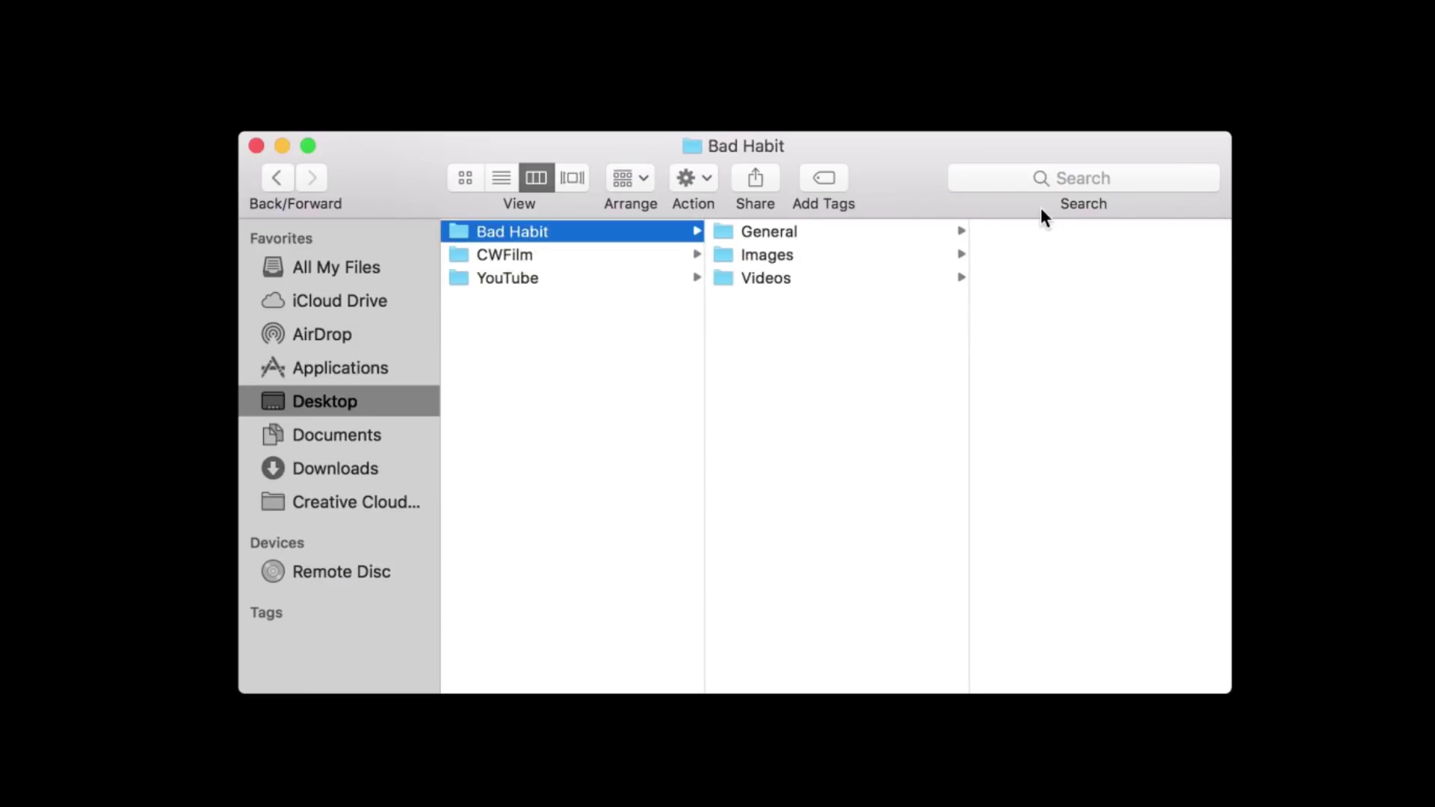
pyautogui.press('Right')
pyautogui.press('Down')
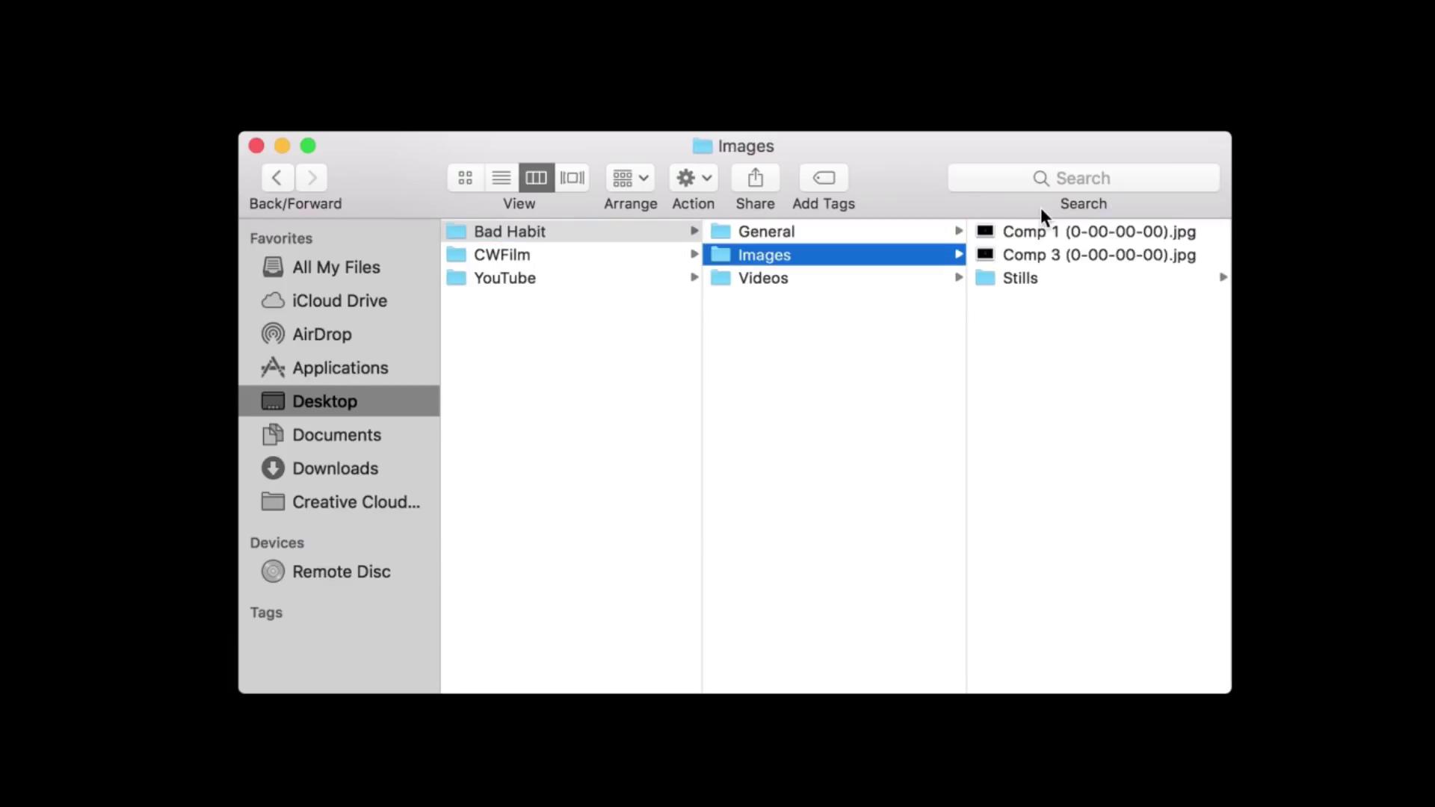
pyautogui.press('Down')
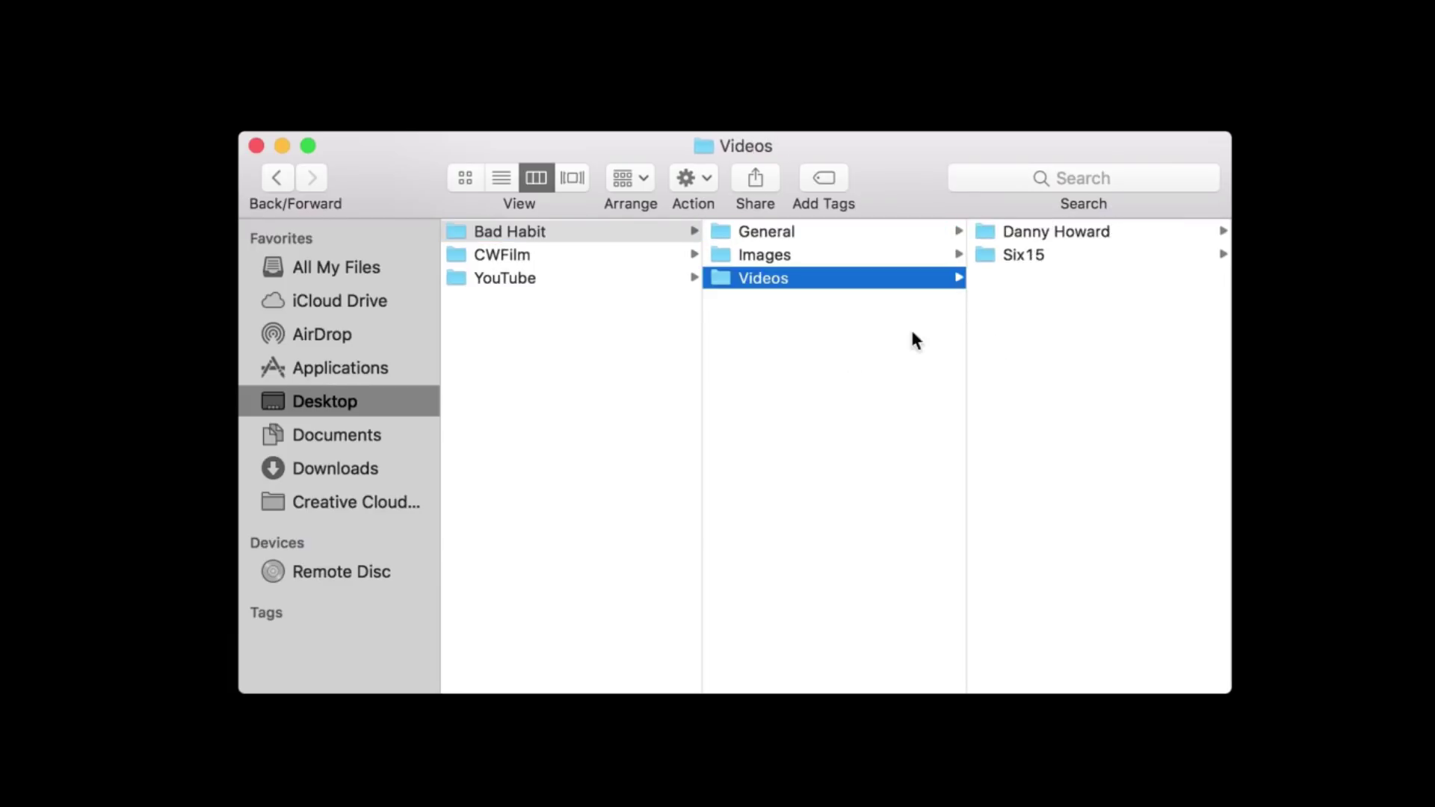
pyautogui.press('Right')
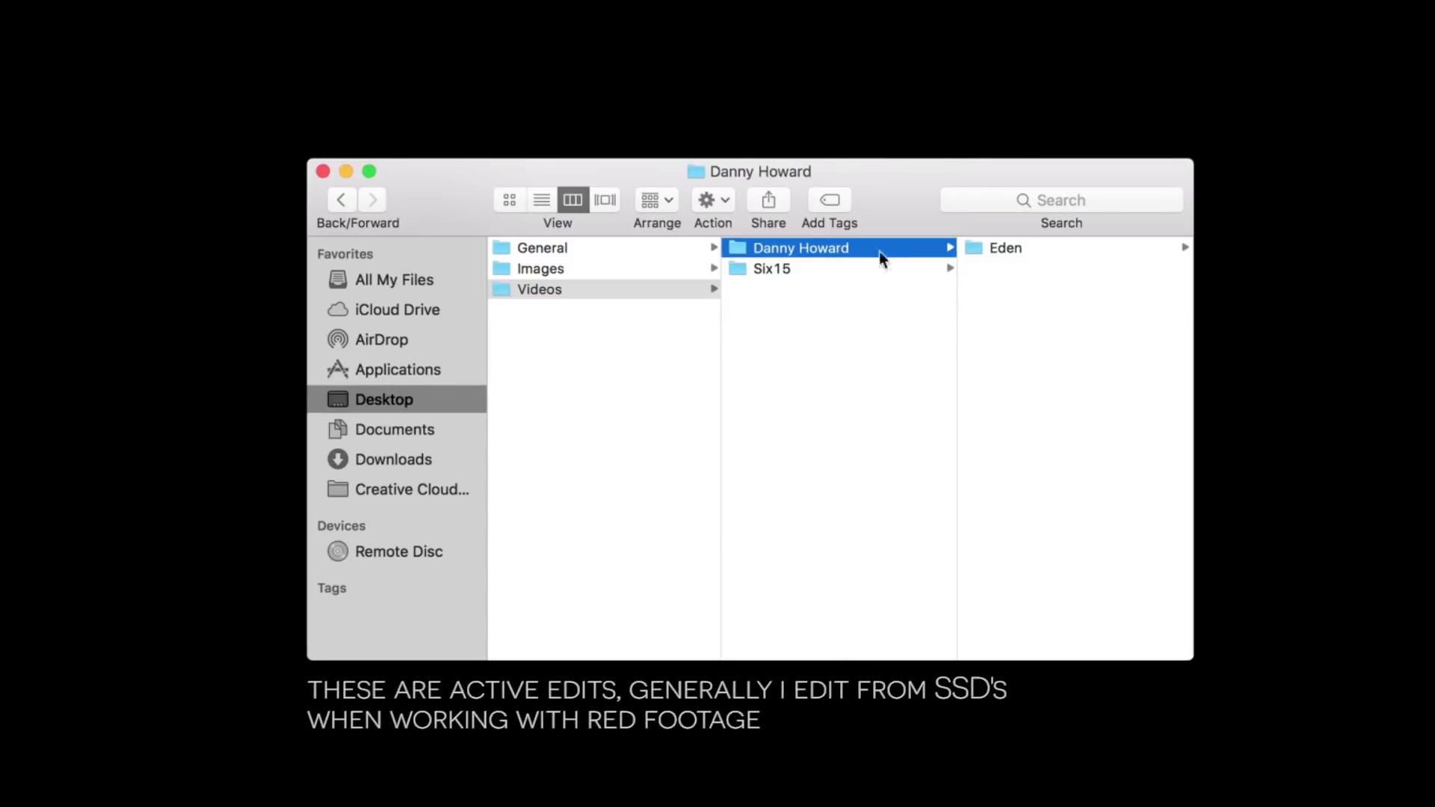
# Open the Eden folder to reveal Clips, Final, Images, Music and Project Files.
pyautogui.press('Right')
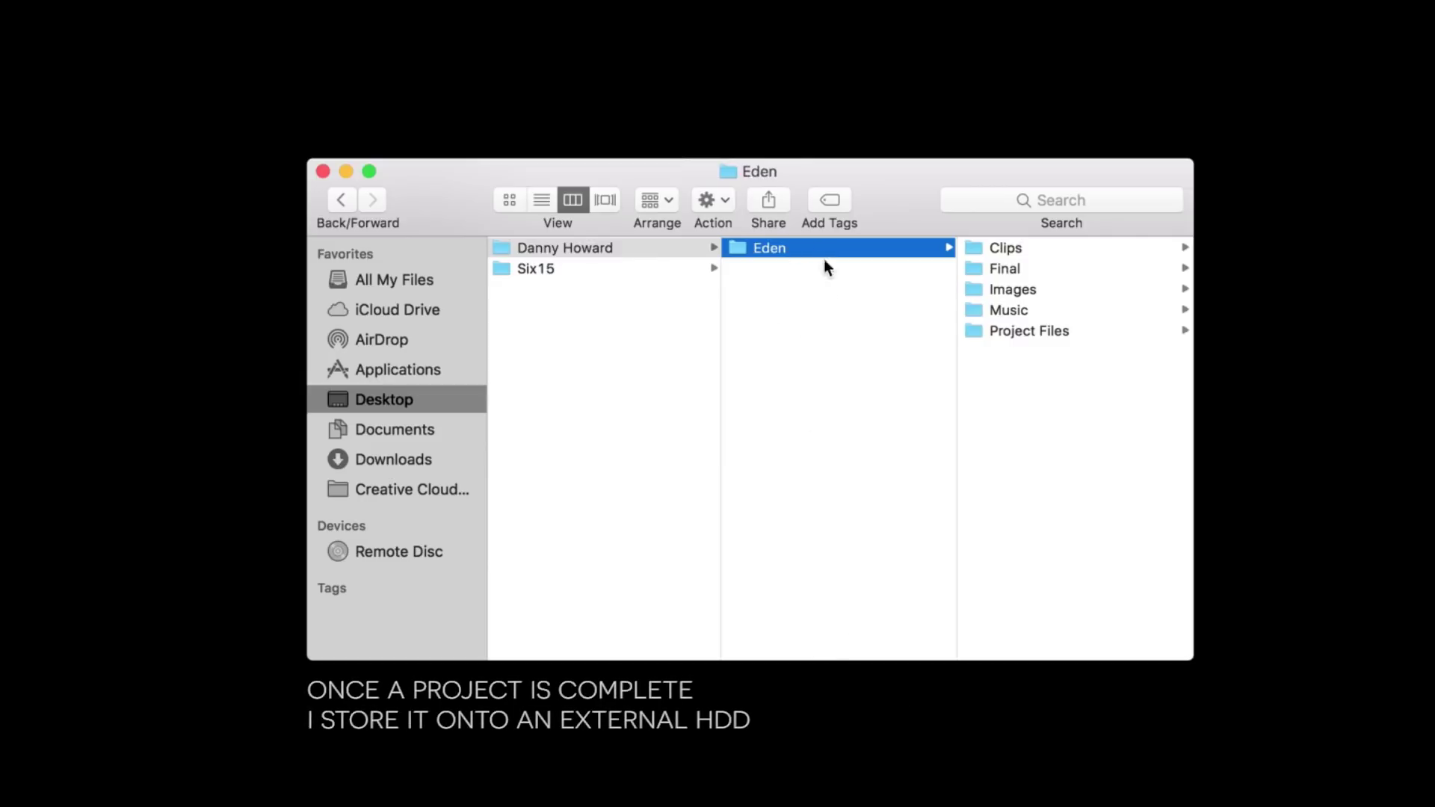
pyautogui.hscroll(3, 864, 345)
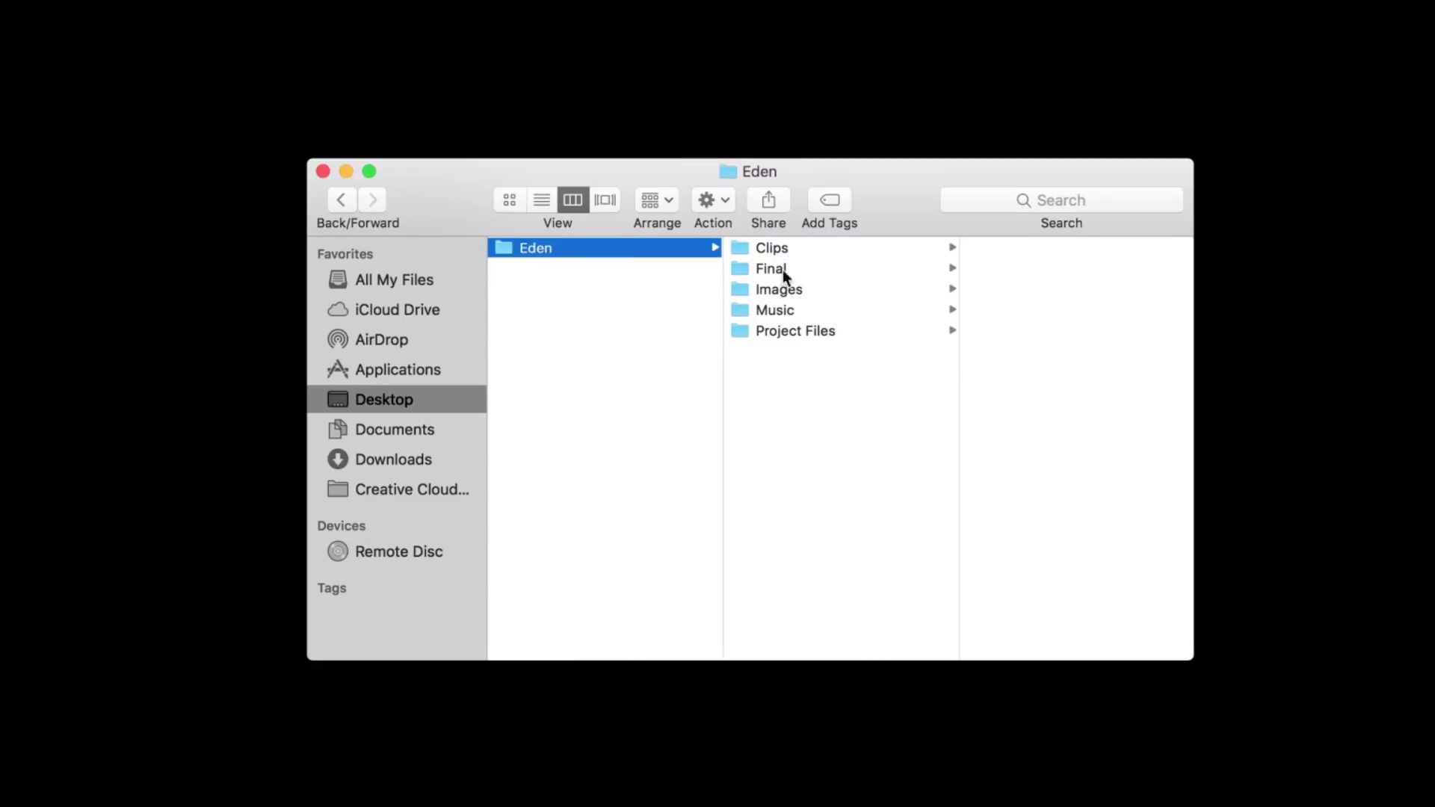
# Open Clips > Eden and preview the clips C0019 (S).MP4 and C0025 (S).MP4.
pyautogui.click(853, 249)
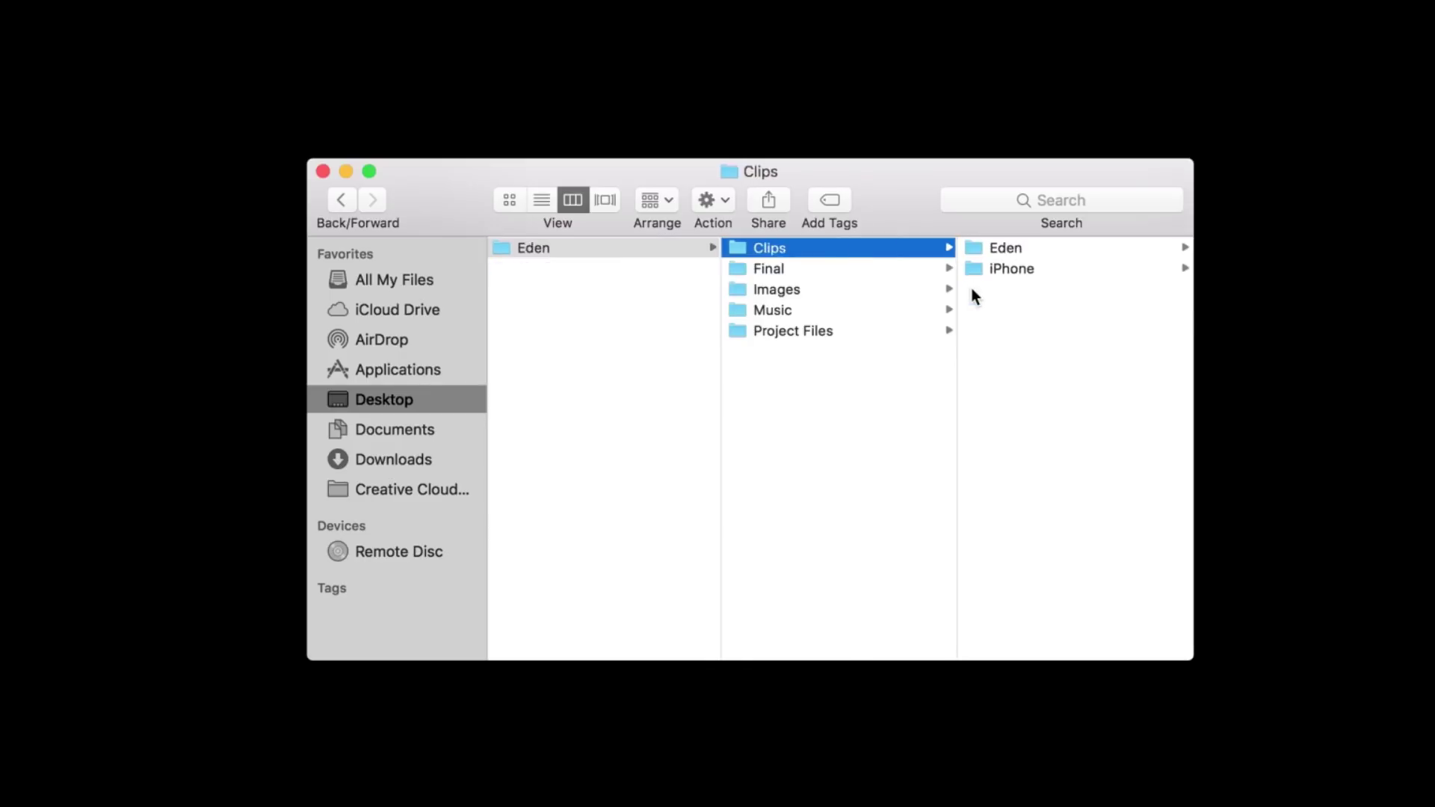
pyautogui.press('Right')
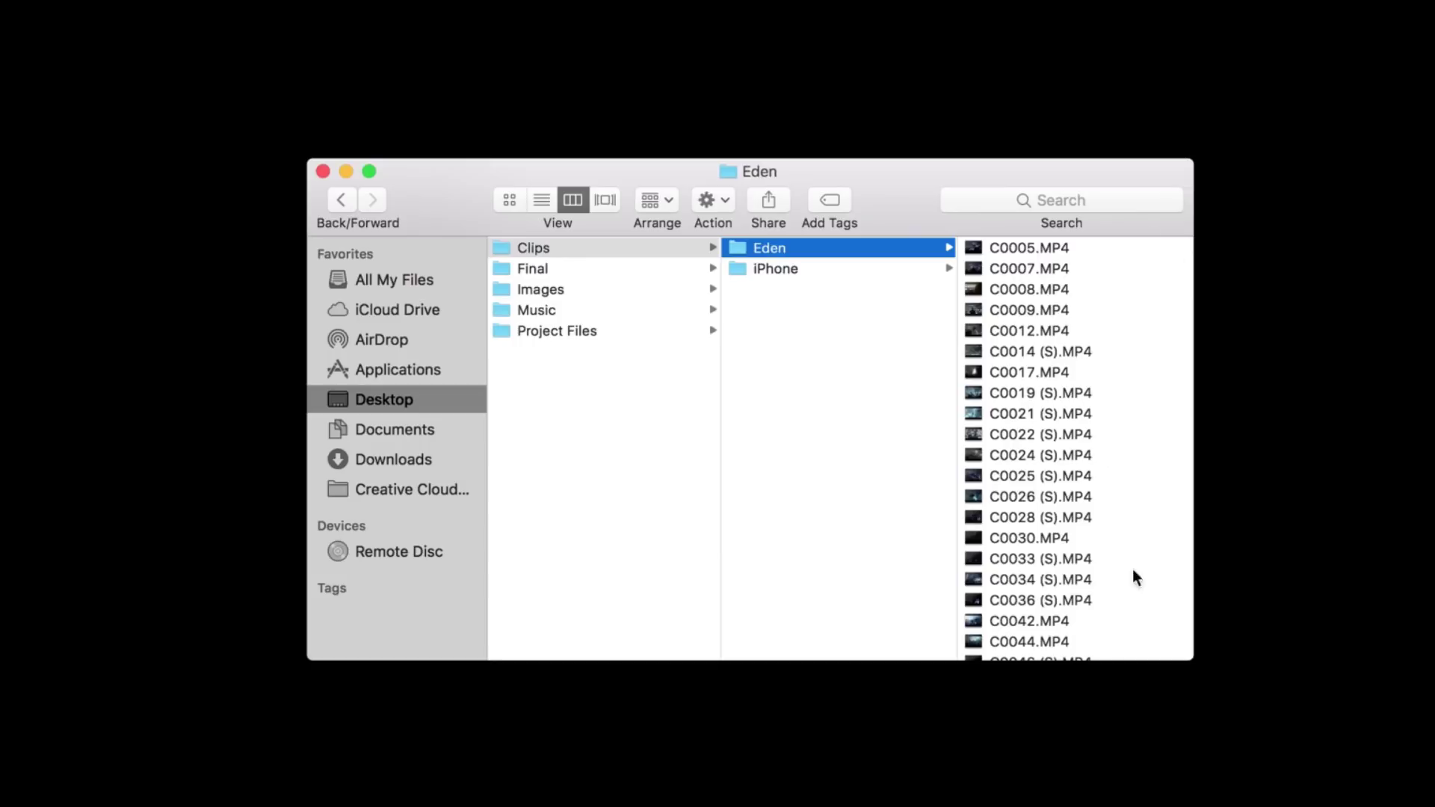
pyautogui.scroll(-3, 1054, 288)
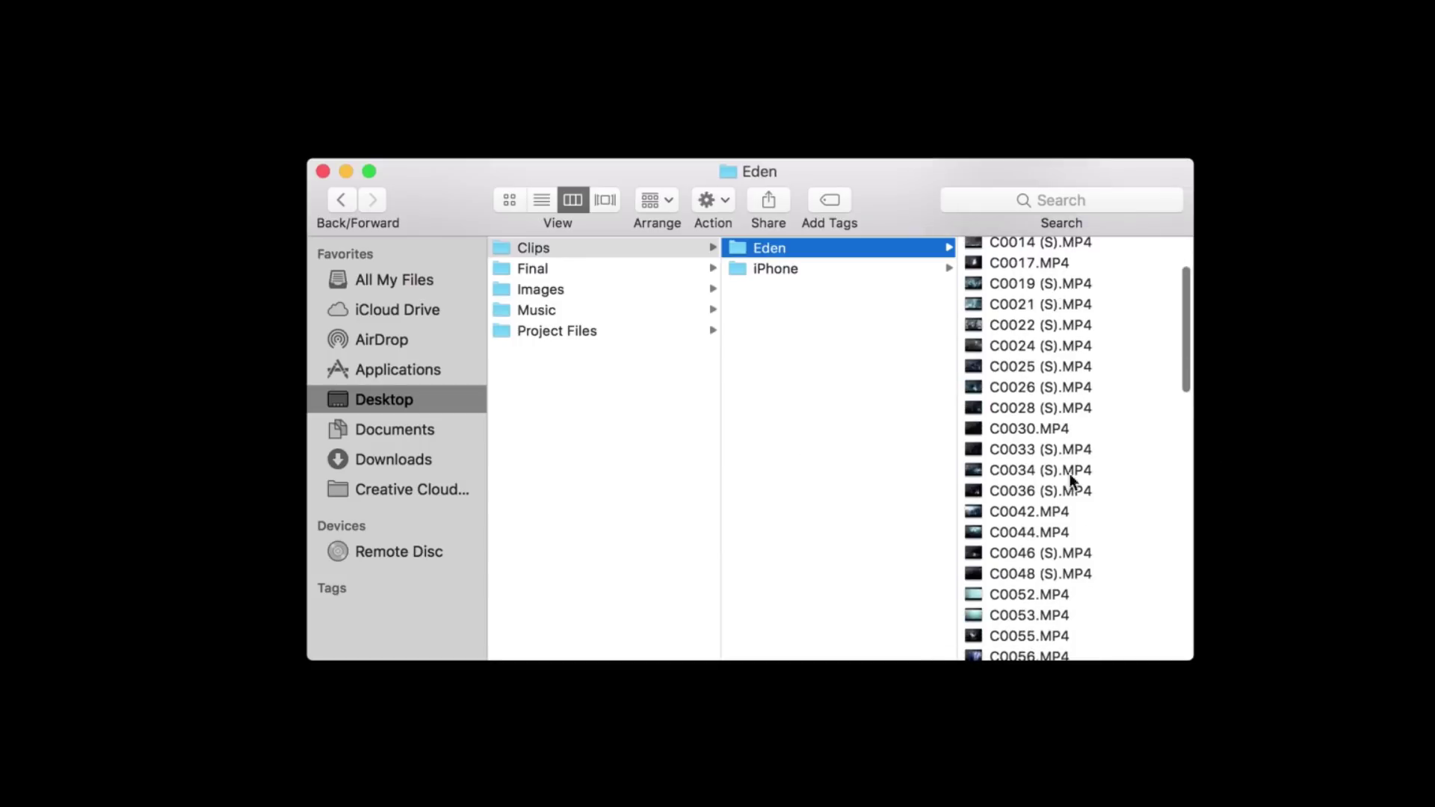
pyautogui.click(1041, 283)
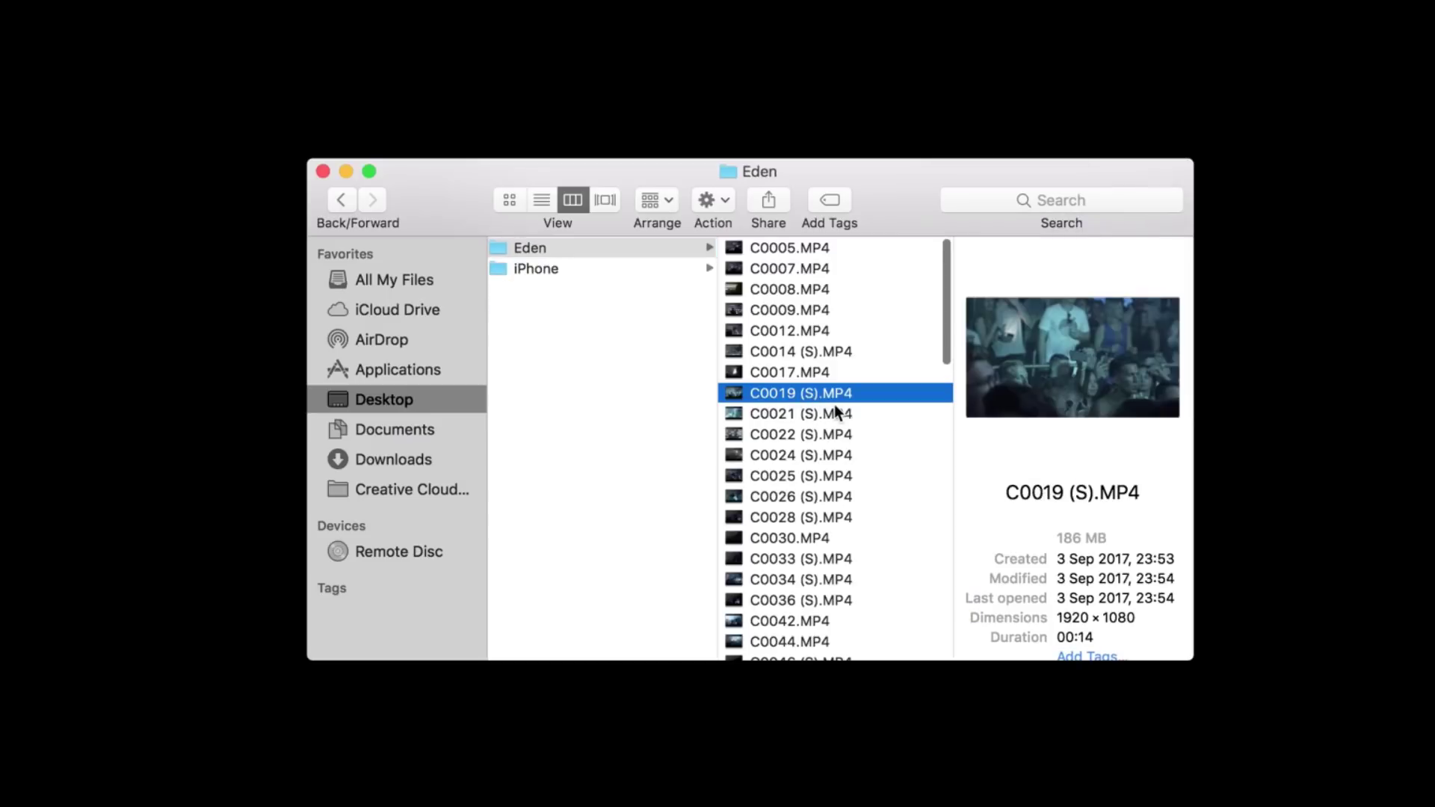
pyautogui.click(840, 479)
pyautogui.scroll(-2, 840, 479)
# Step through clips C0026 to C0034 and the iPhone footage, then back out to the folder.
pyautogui.press('Down')
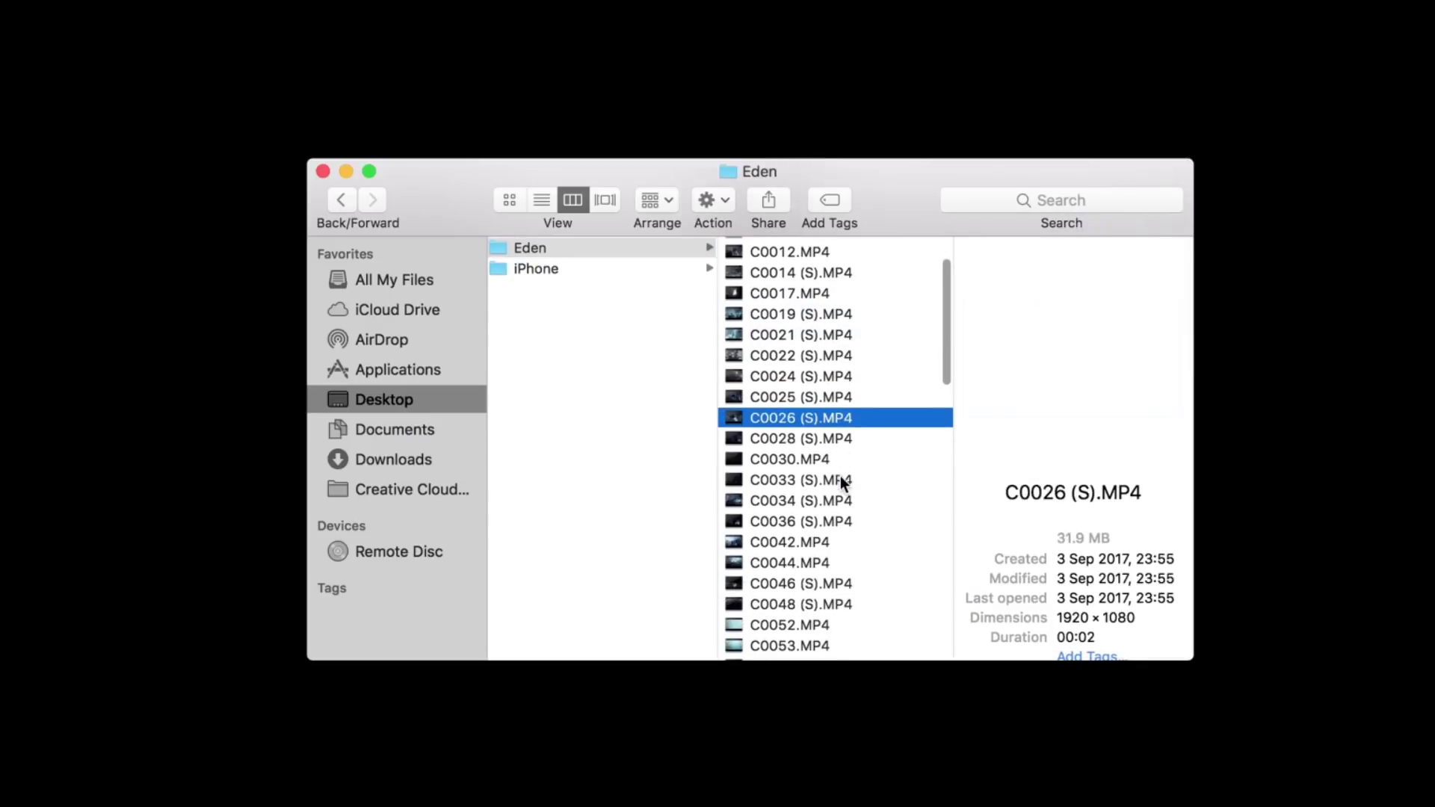
pyautogui.press('Down')
pyautogui.scroll(-1, 840, 475)
pyautogui.click(835, 457)
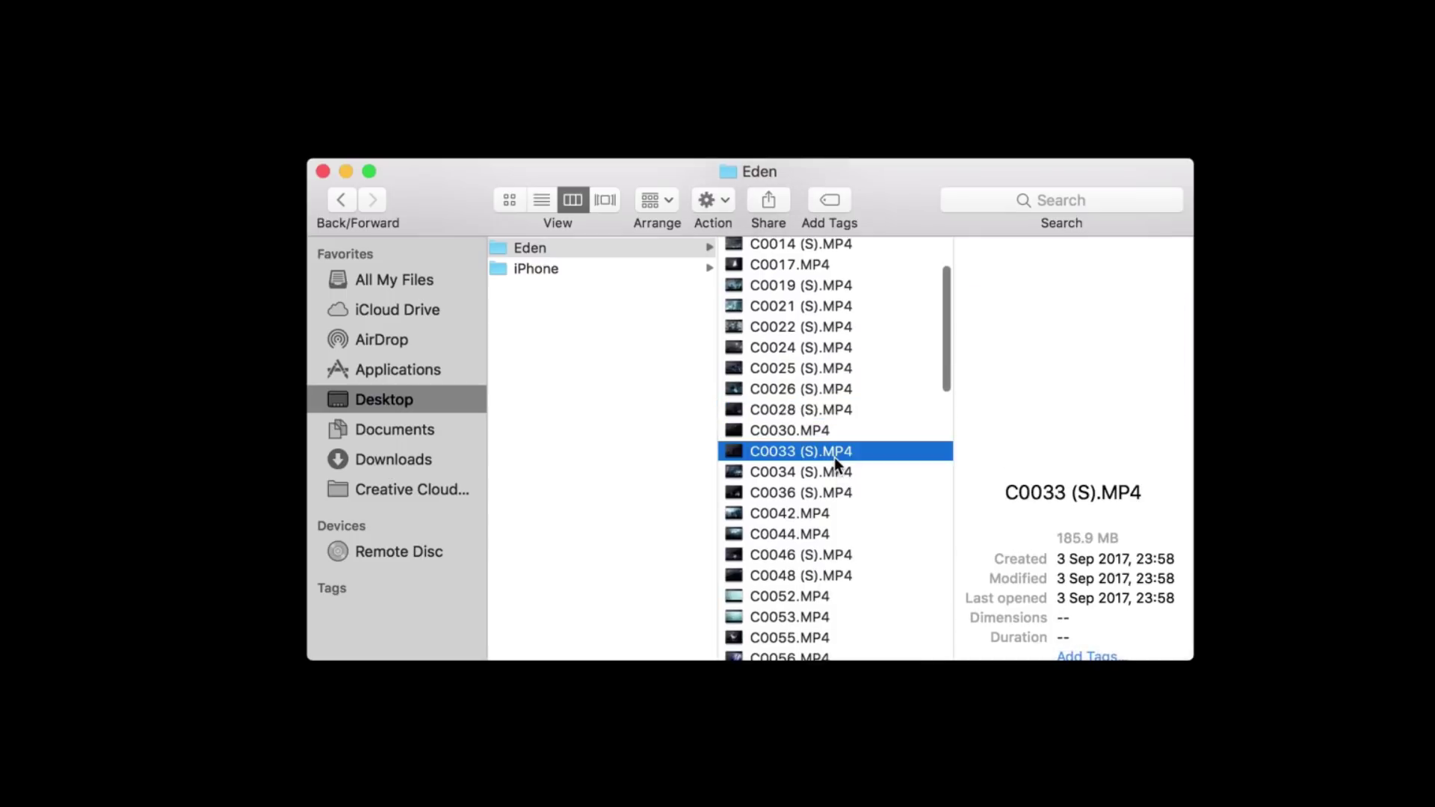
pyautogui.press('Down')
pyautogui.scroll(-2, 834, 459)
pyautogui.click(834, 482)
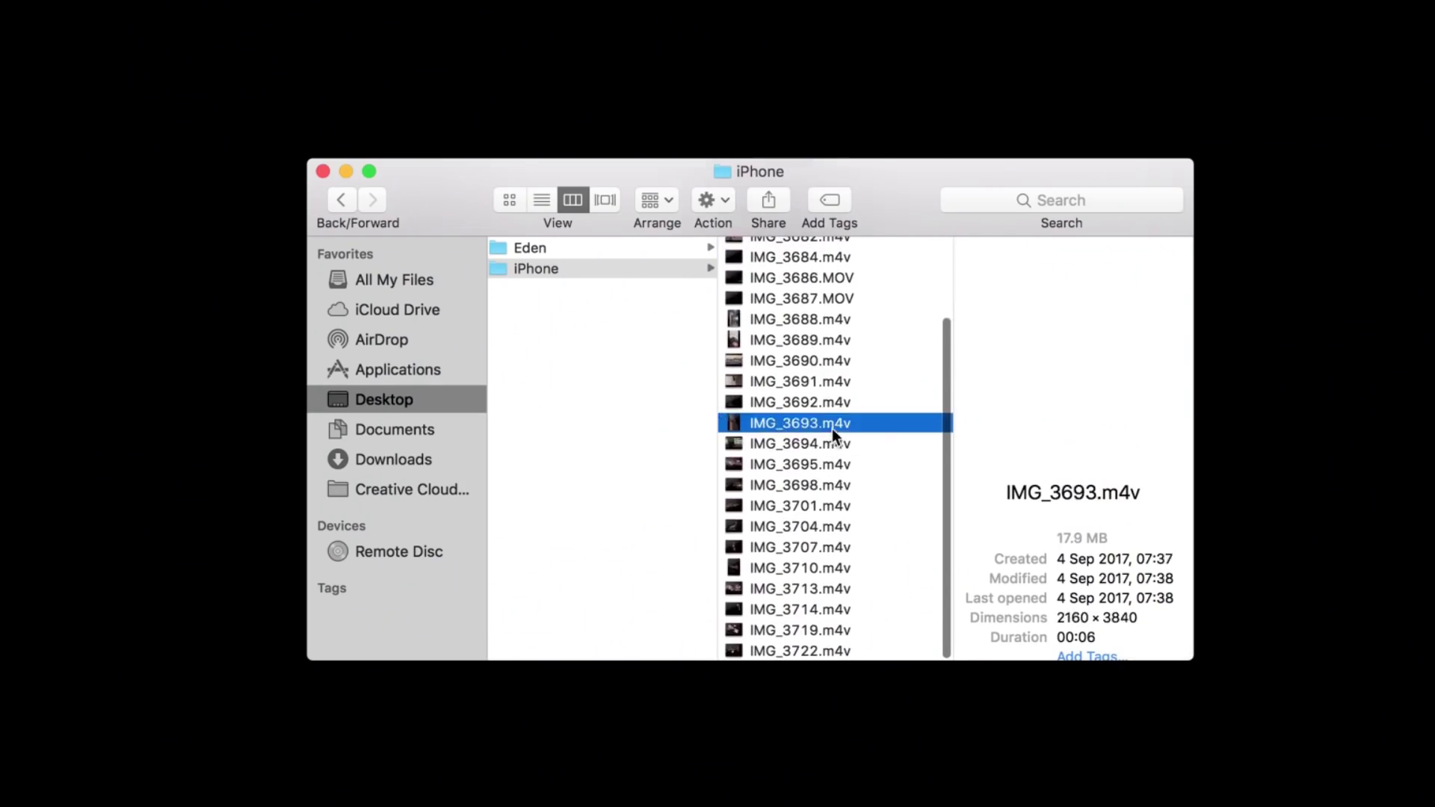
pyautogui.press('Down')
pyautogui.press('Down')
pyautogui.press('Down')
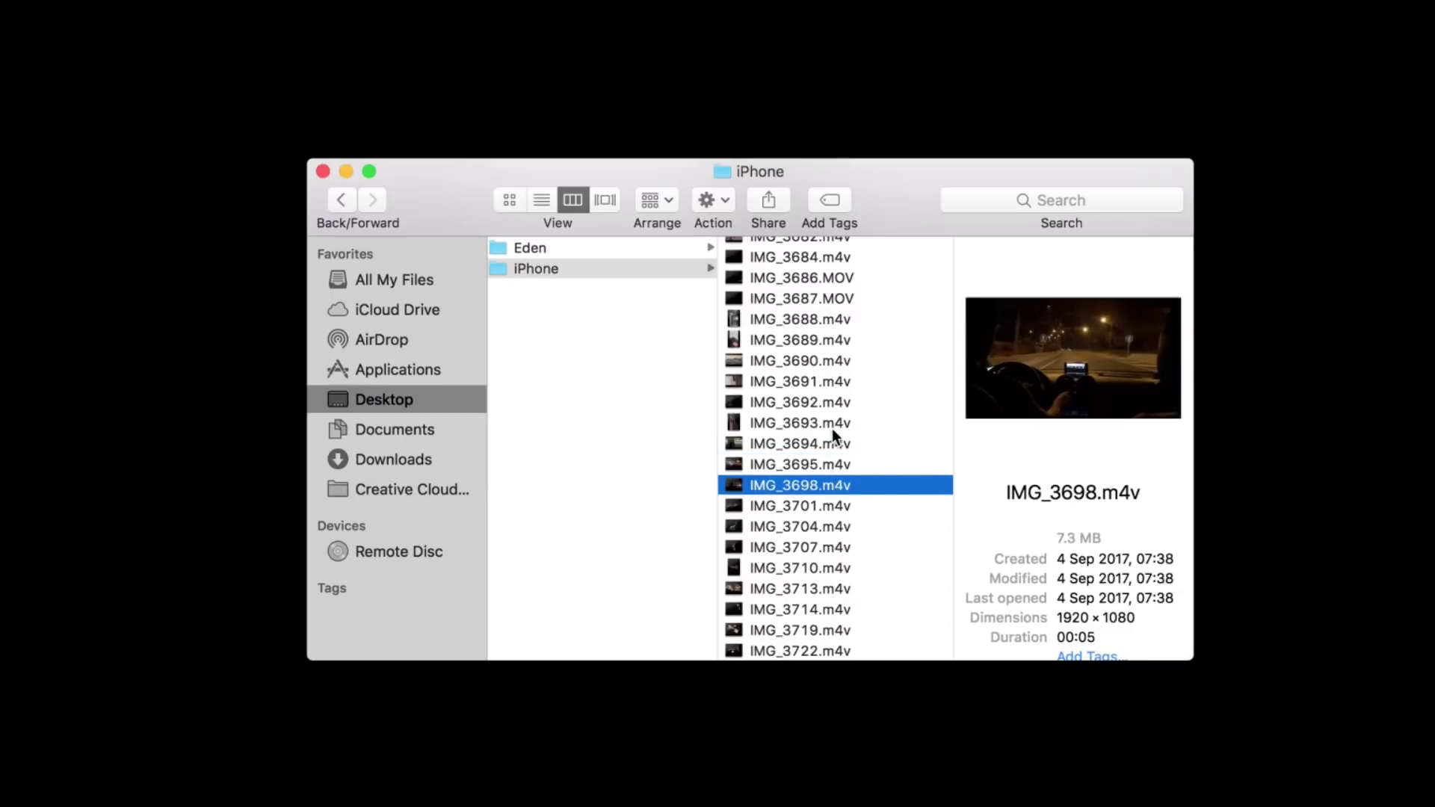
pyautogui.press('Left')
pyautogui.press('Left')
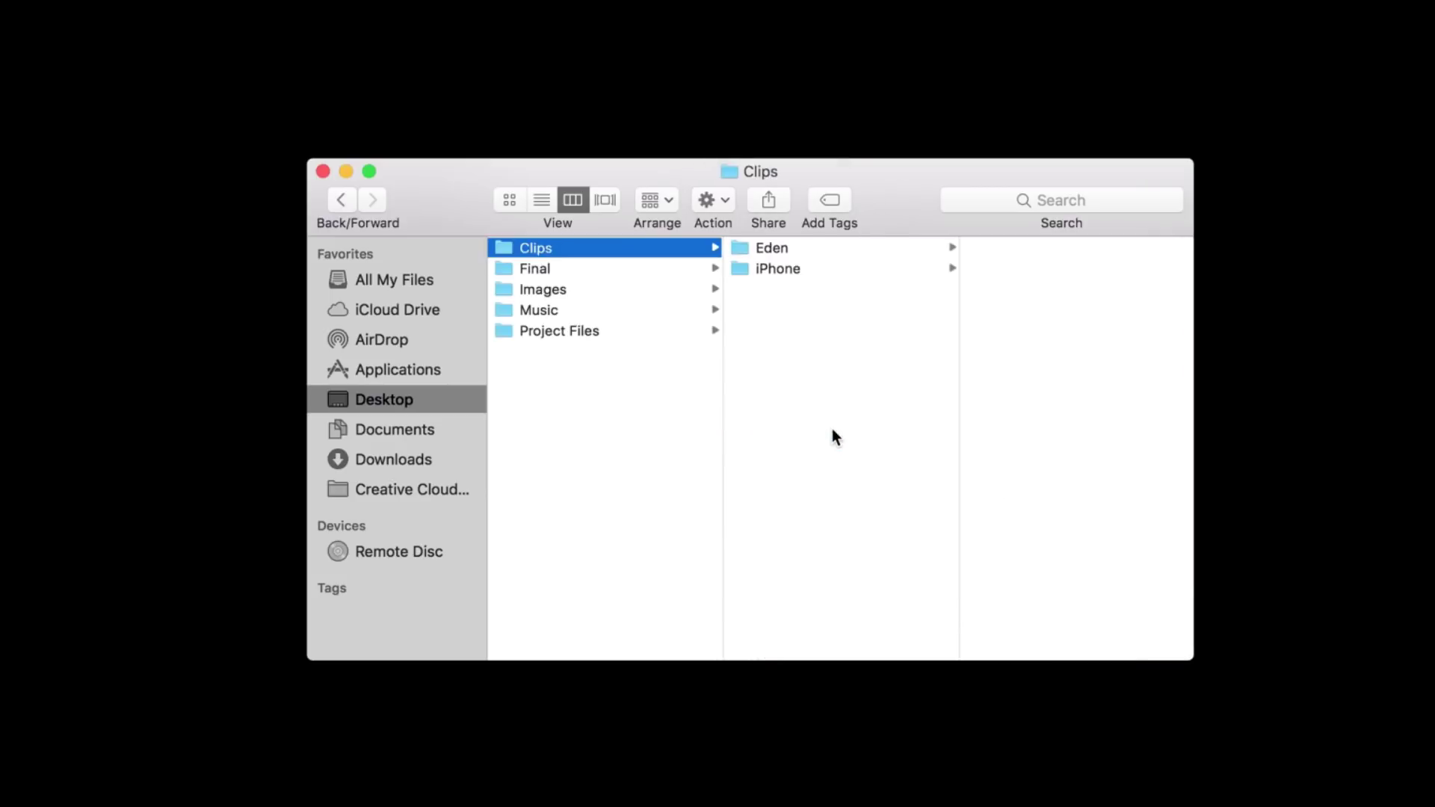
# Move to Eden's Final folder and preview the exported DHIbizaEdenV1 (Insta).mp4.
pyautogui.press('Down')
pyautogui.press('Down')
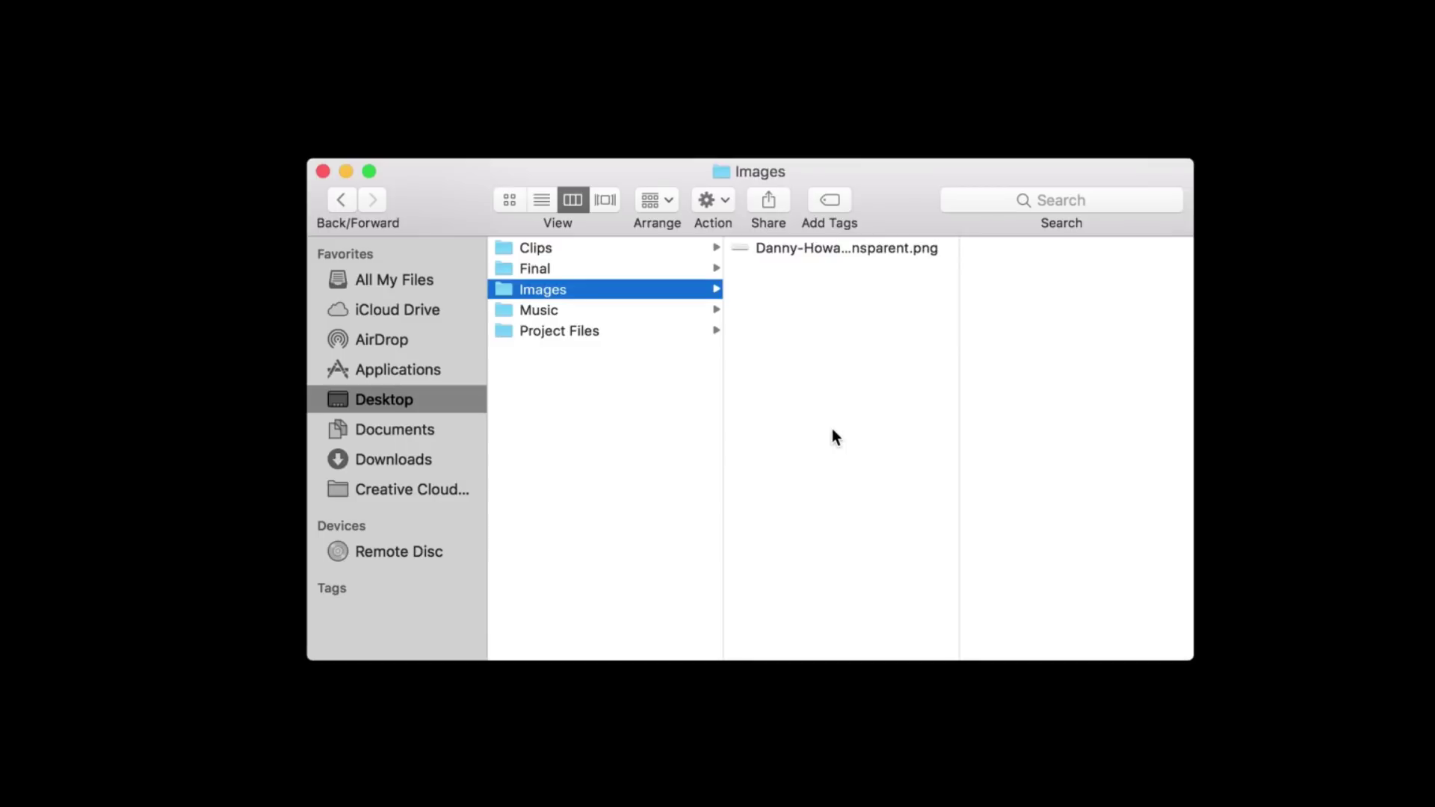
pyautogui.press('Up')
pyautogui.press('Up')
pyautogui.press('Down')
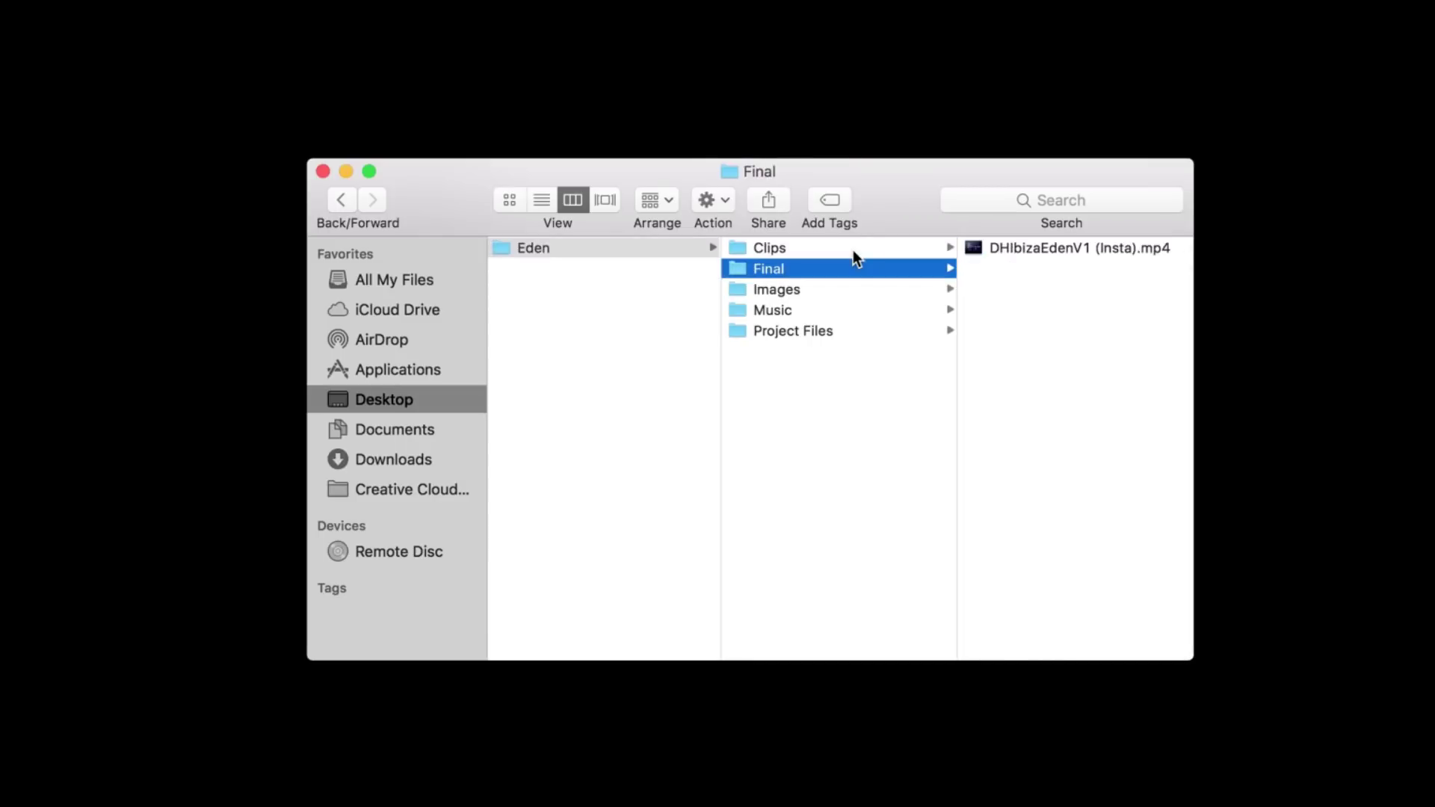
pyautogui.click(1070, 248)
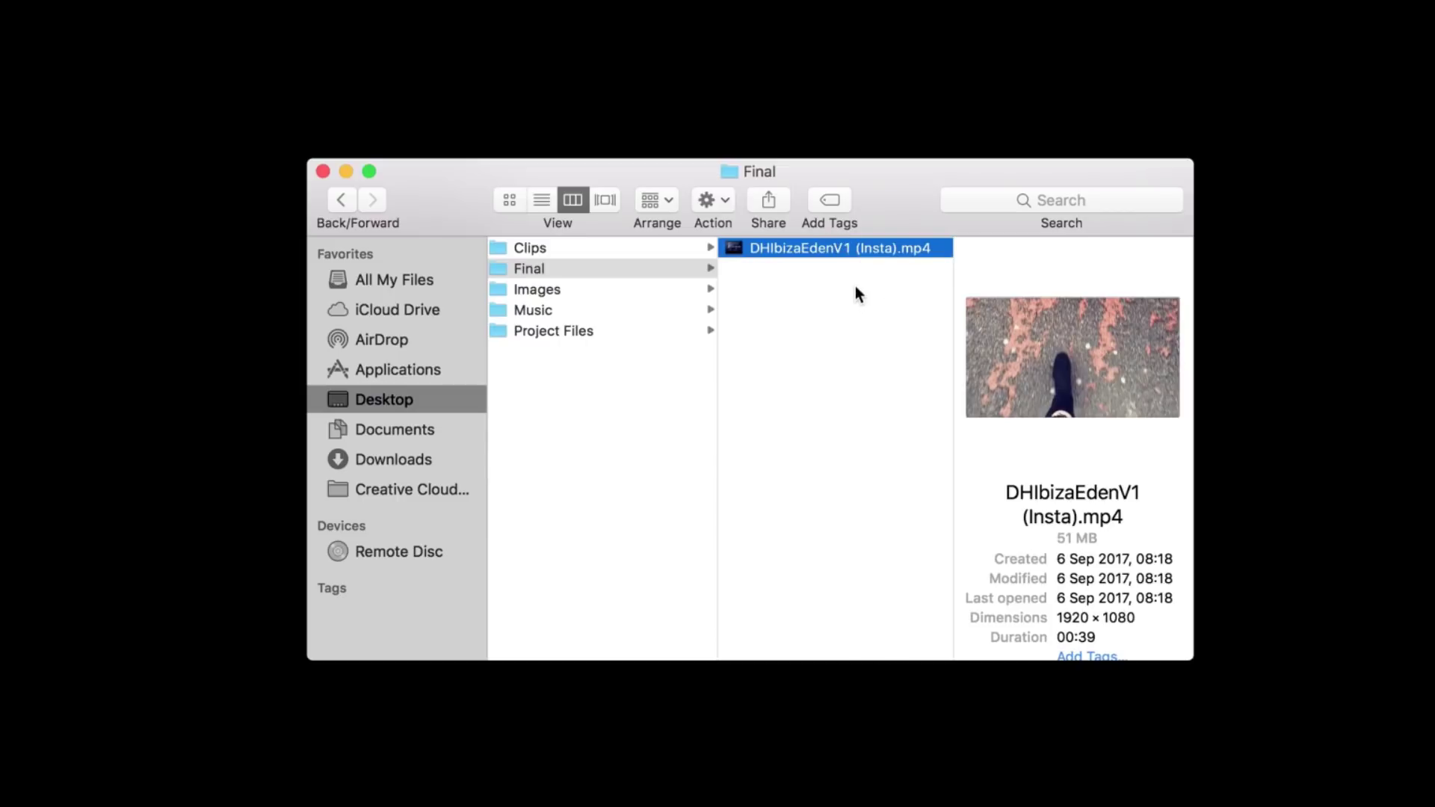
pyautogui.click(888, 266)
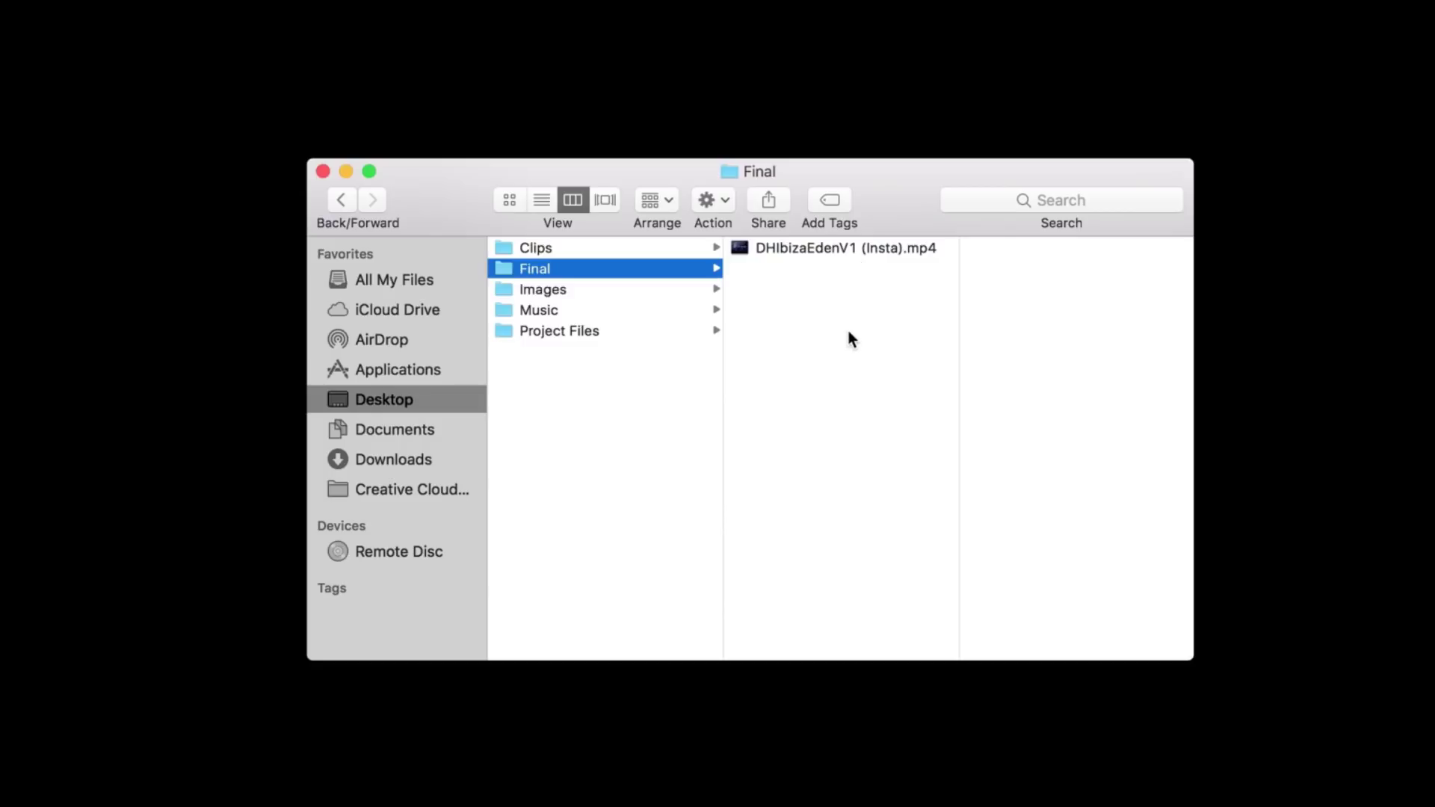
# Browse Project Files and its Adobe preview and cache folders.
pyautogui.press('Down')
pyautogui.press('Down')
pyautogui.press('Down')
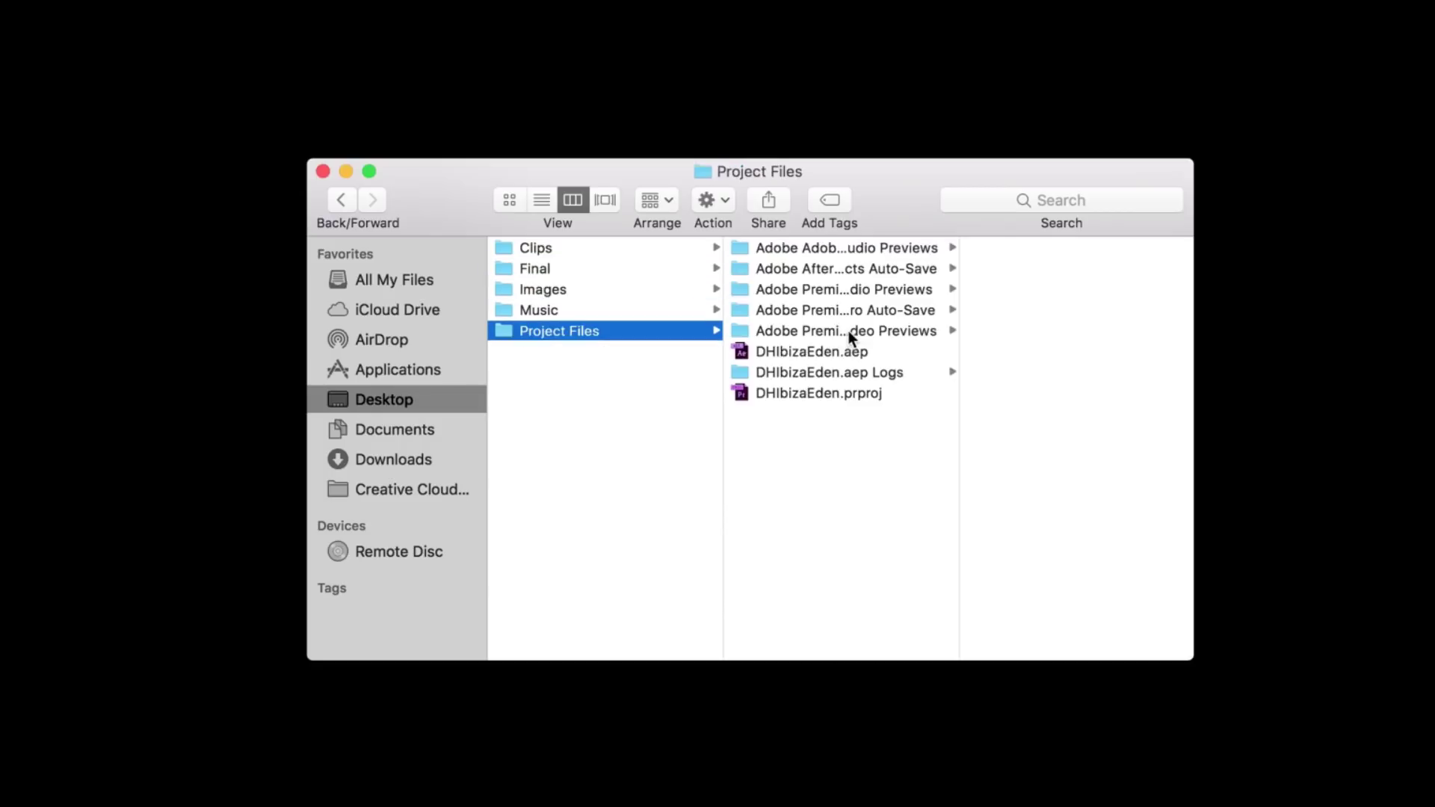
pyautogui.click(871, 392)
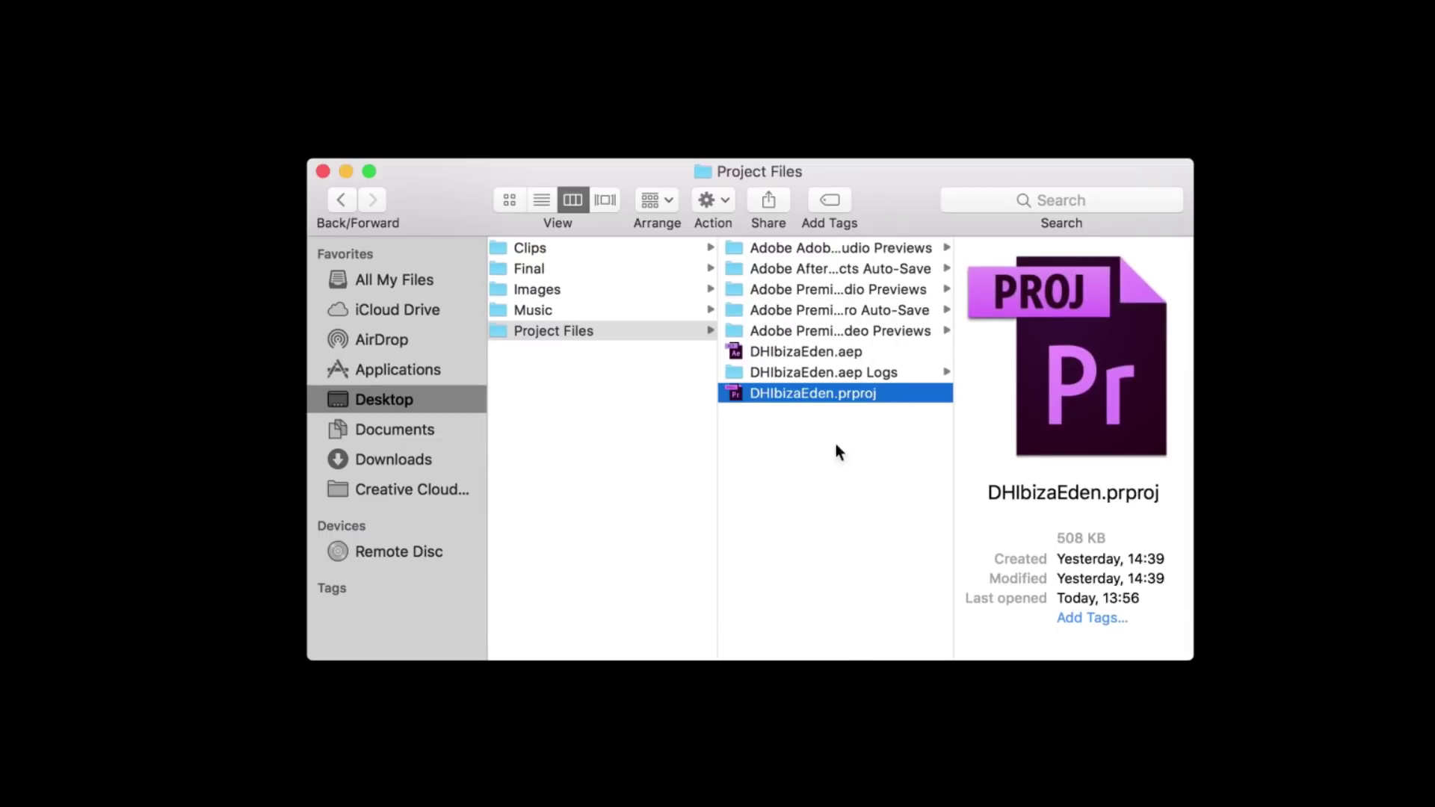
pyautogui.click(873, 254)
pyautogui.press('Down')
pyautogui.press('Down')
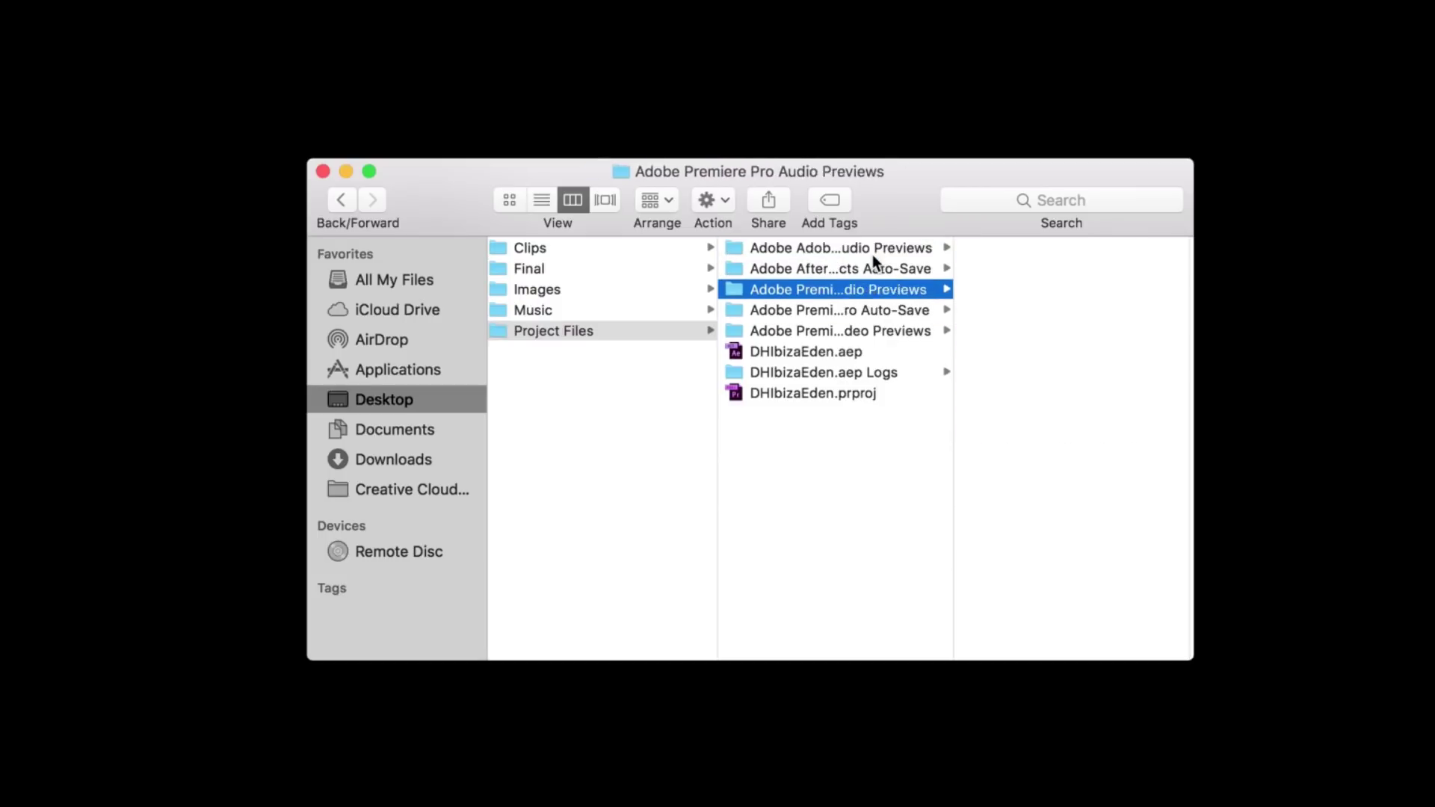
pyautogui.press('Up')
pyautogui.press('Up')
pyautogui.press('Down')
pyautogui.press('Up')
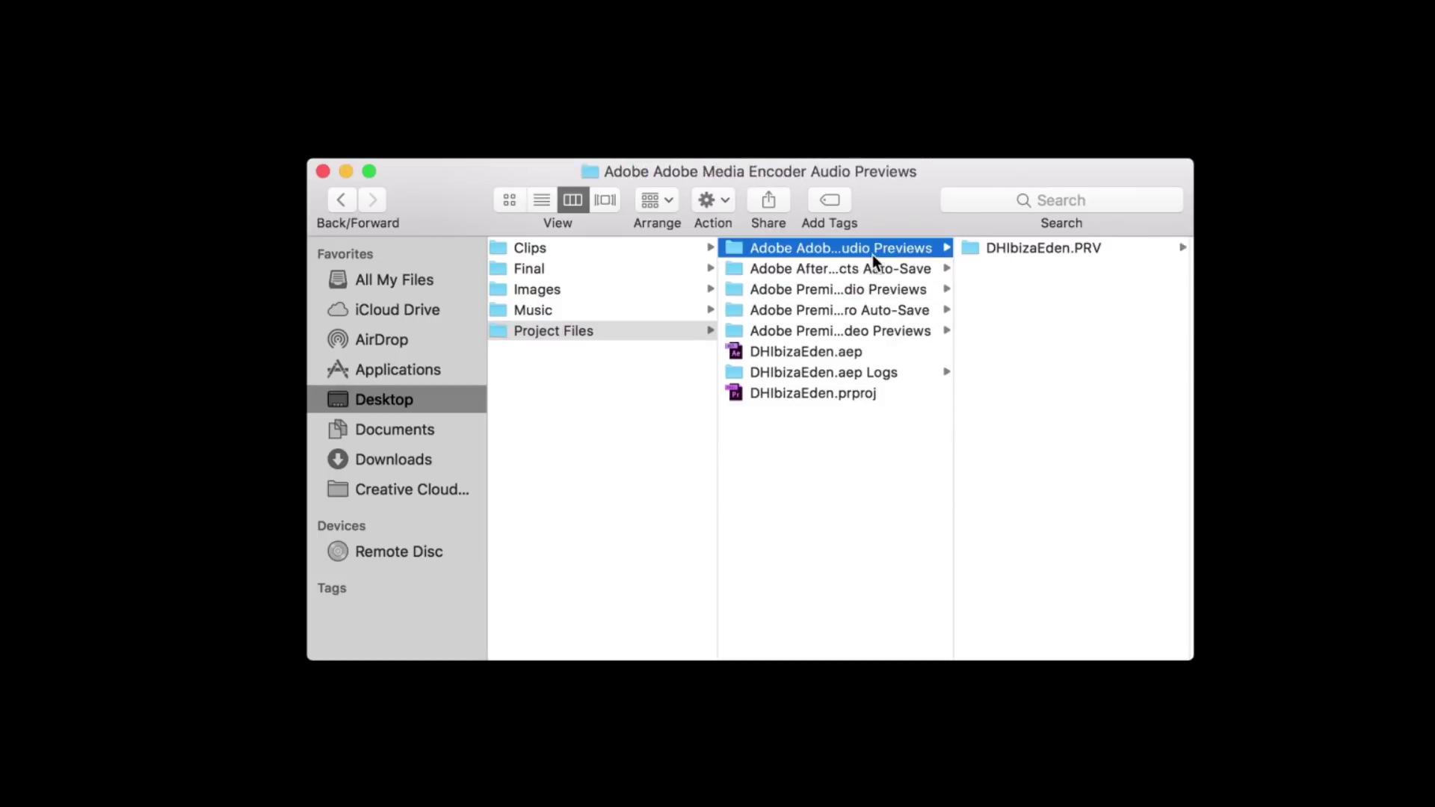
# Open DHIbizaEden.prproj from Project Files in Premiere Pro.
pyautogui.click(811, 351)
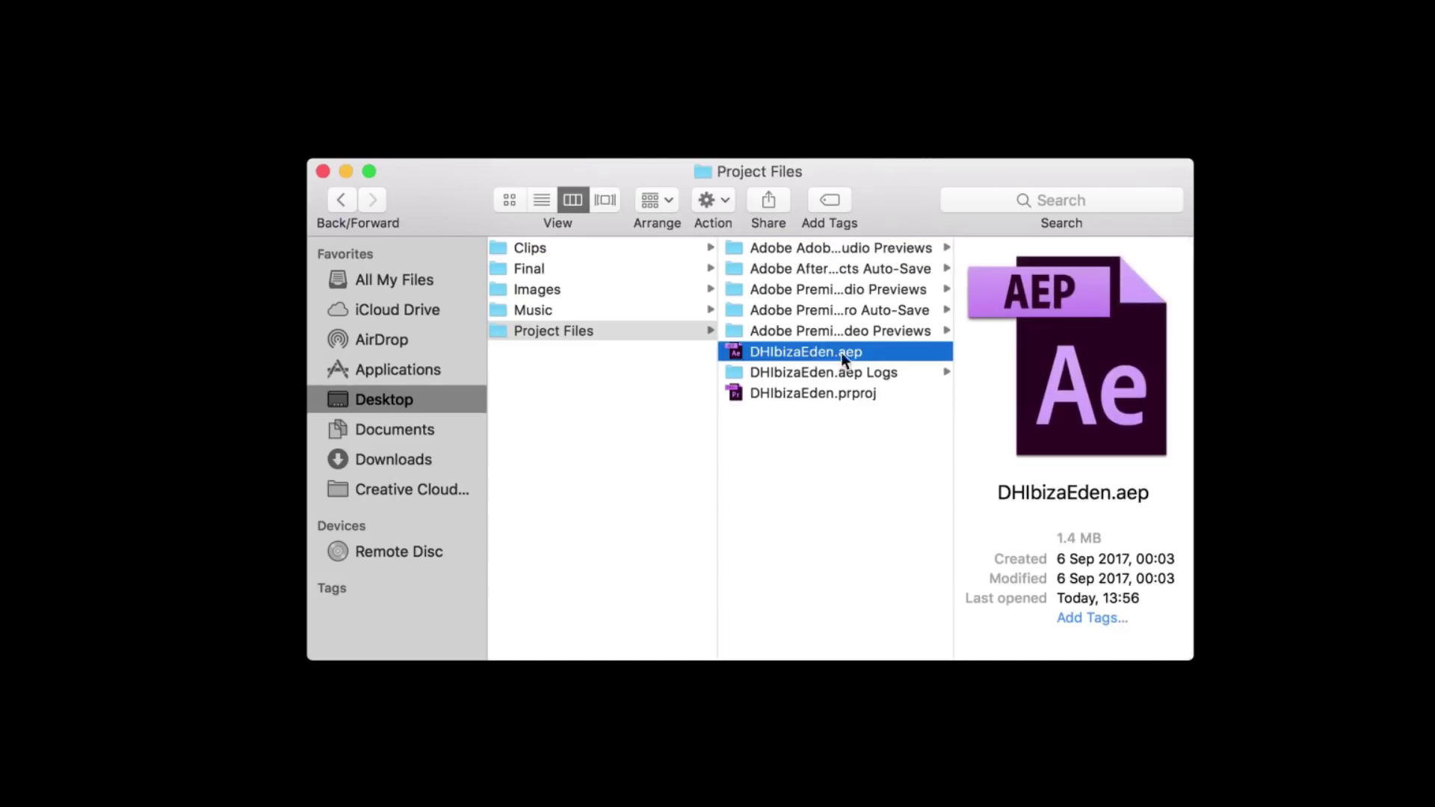
pyautogui.click(835, 392)
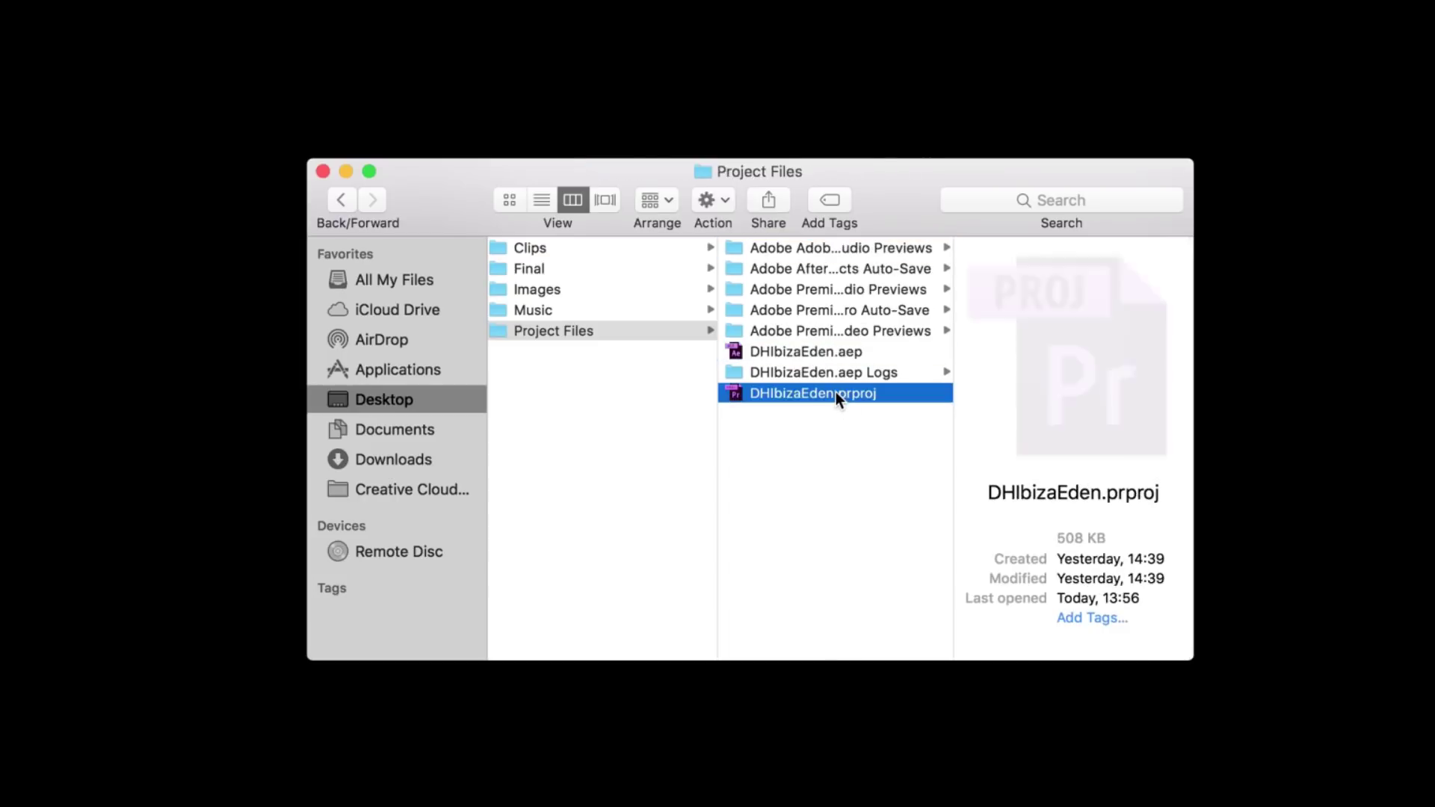
pyautogui.press('Left')
pyautogui.click(708, 500)
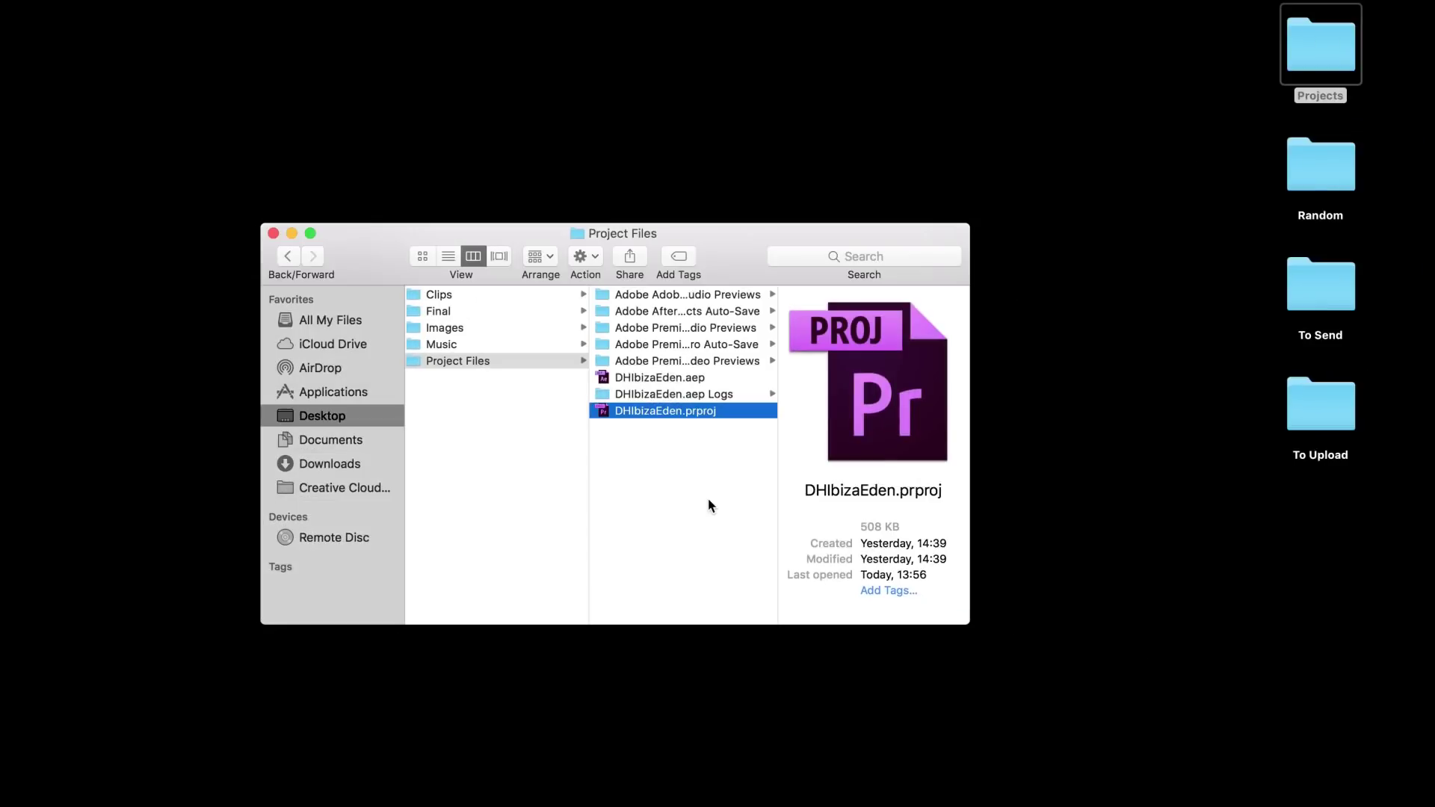
pyautogui.moveTo(1067, 785)
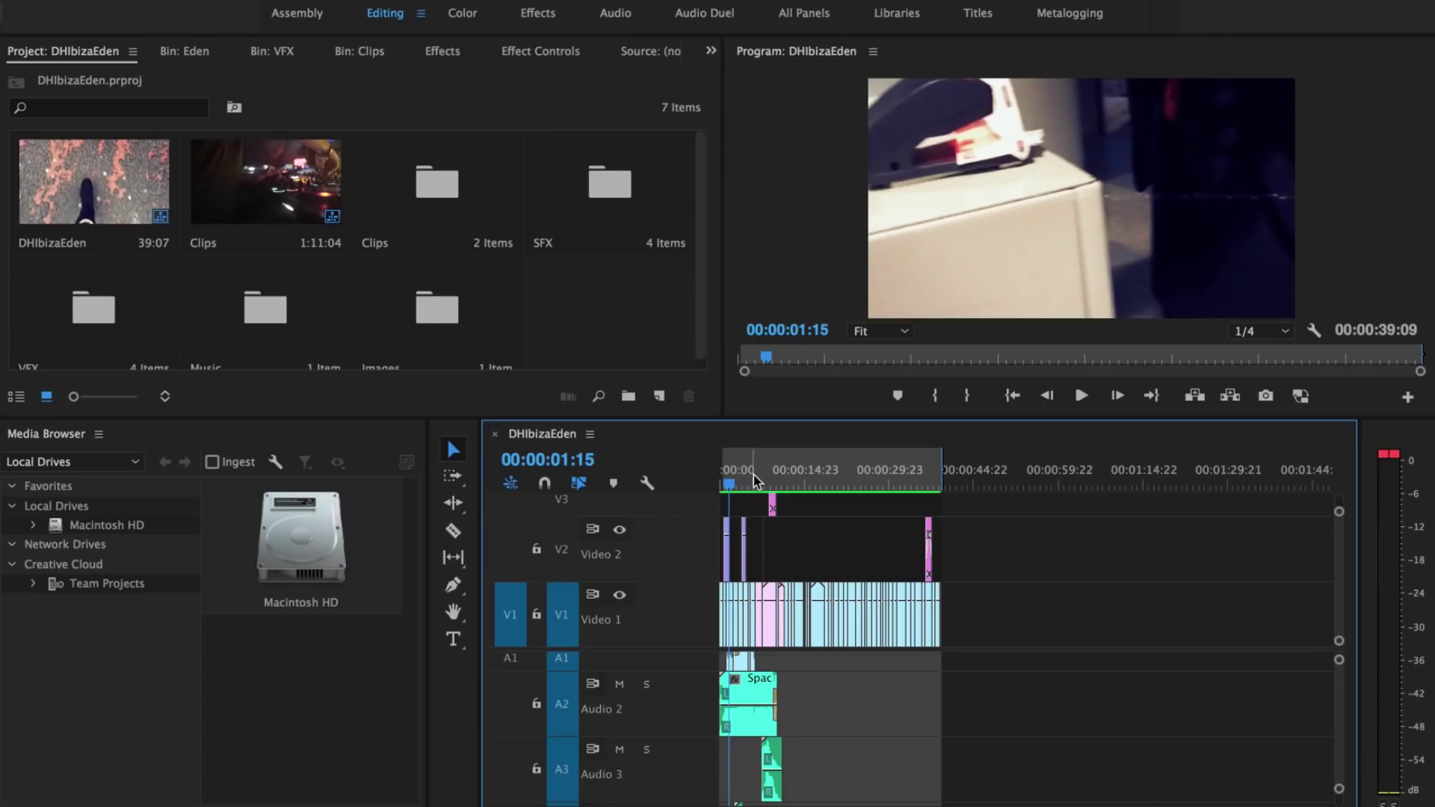
# Mute Audio 2, 3, 4 and 6 tracks, then select the DHIbizaEden sequence in the project.
pyautogui.click(619, 684)
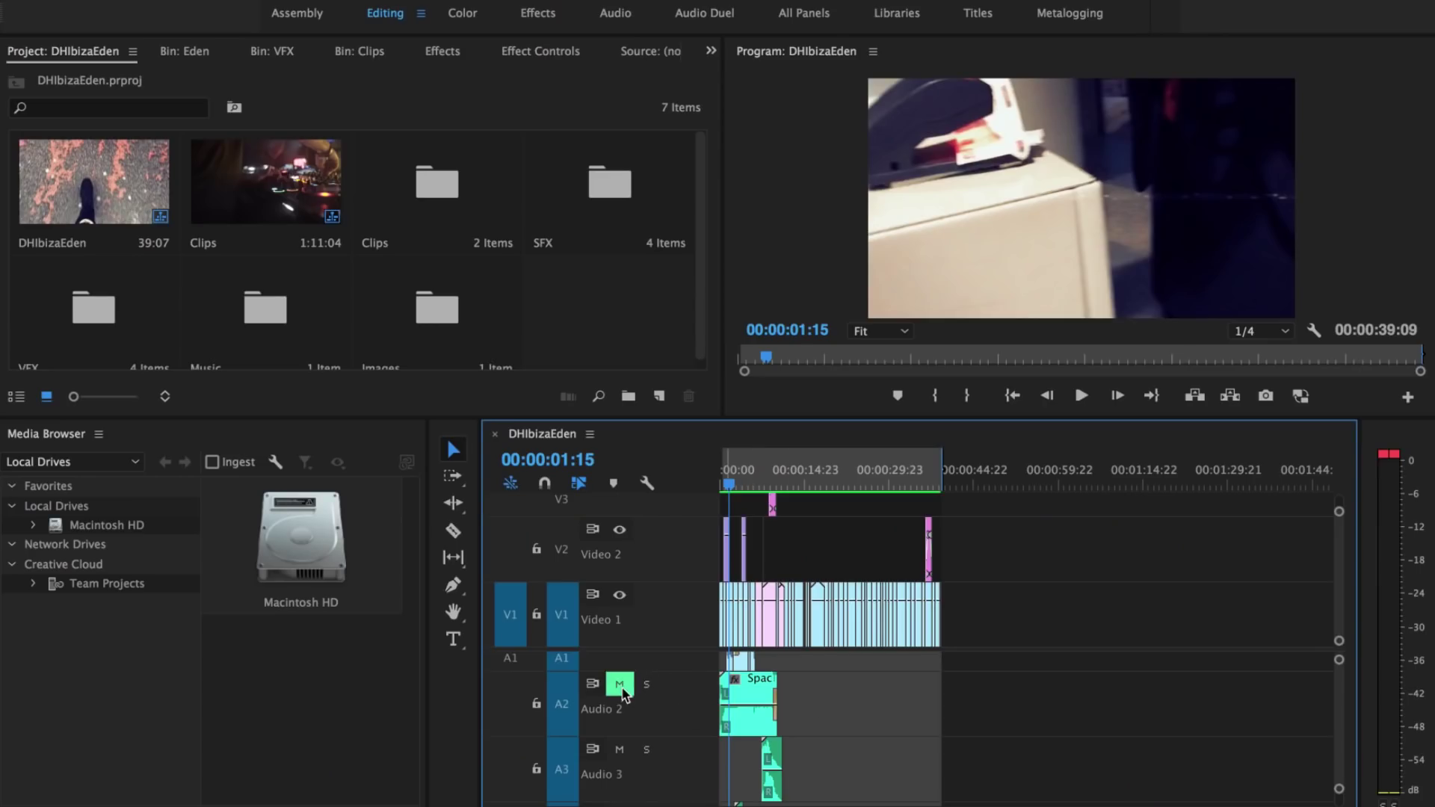
pyautogui.click(620, 749)
pyautogui.scroll(-3, 930, 744)
pyautogui.click(619, 723)
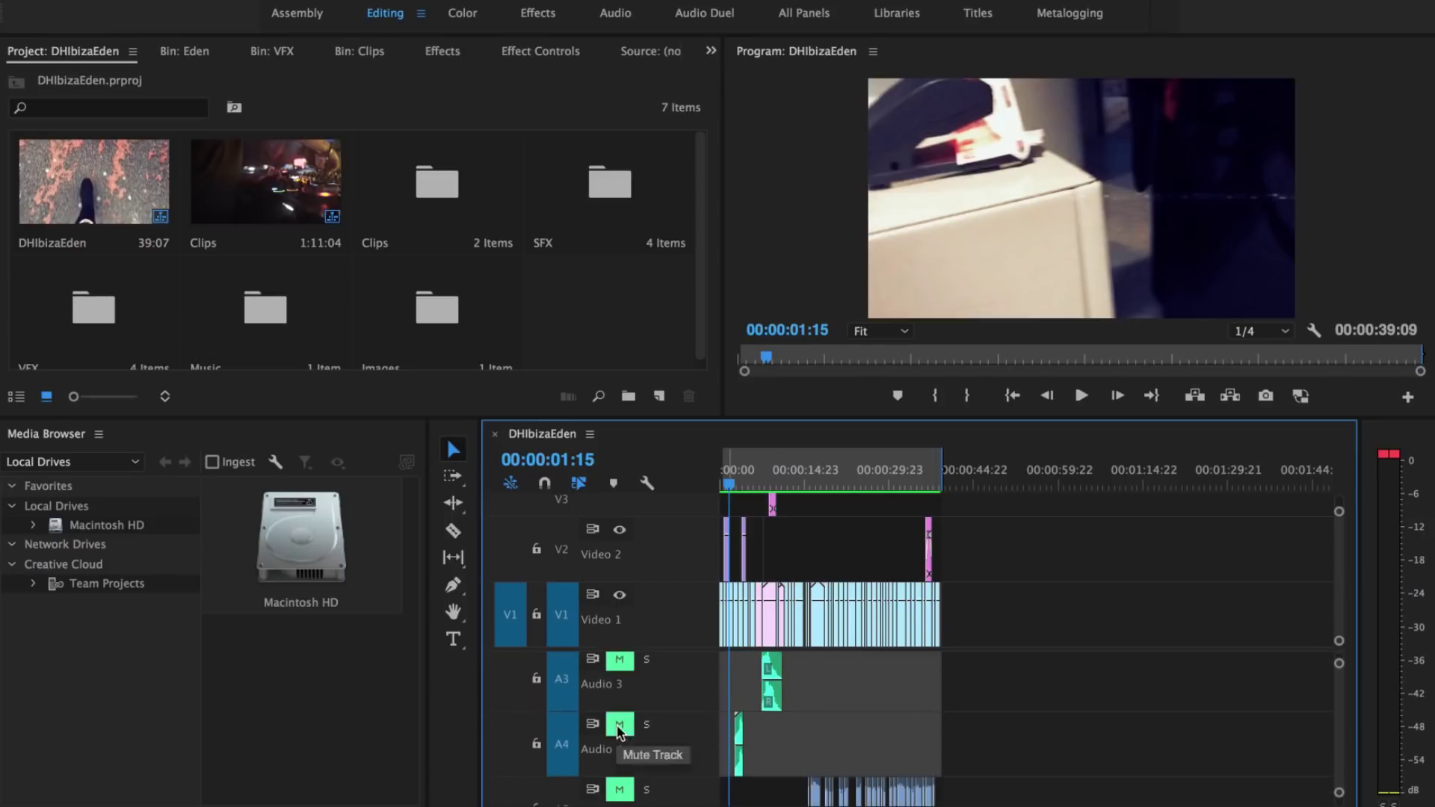
pyautogui.scroll(-3, 909, 721)
pyautogui.click(619, 689)
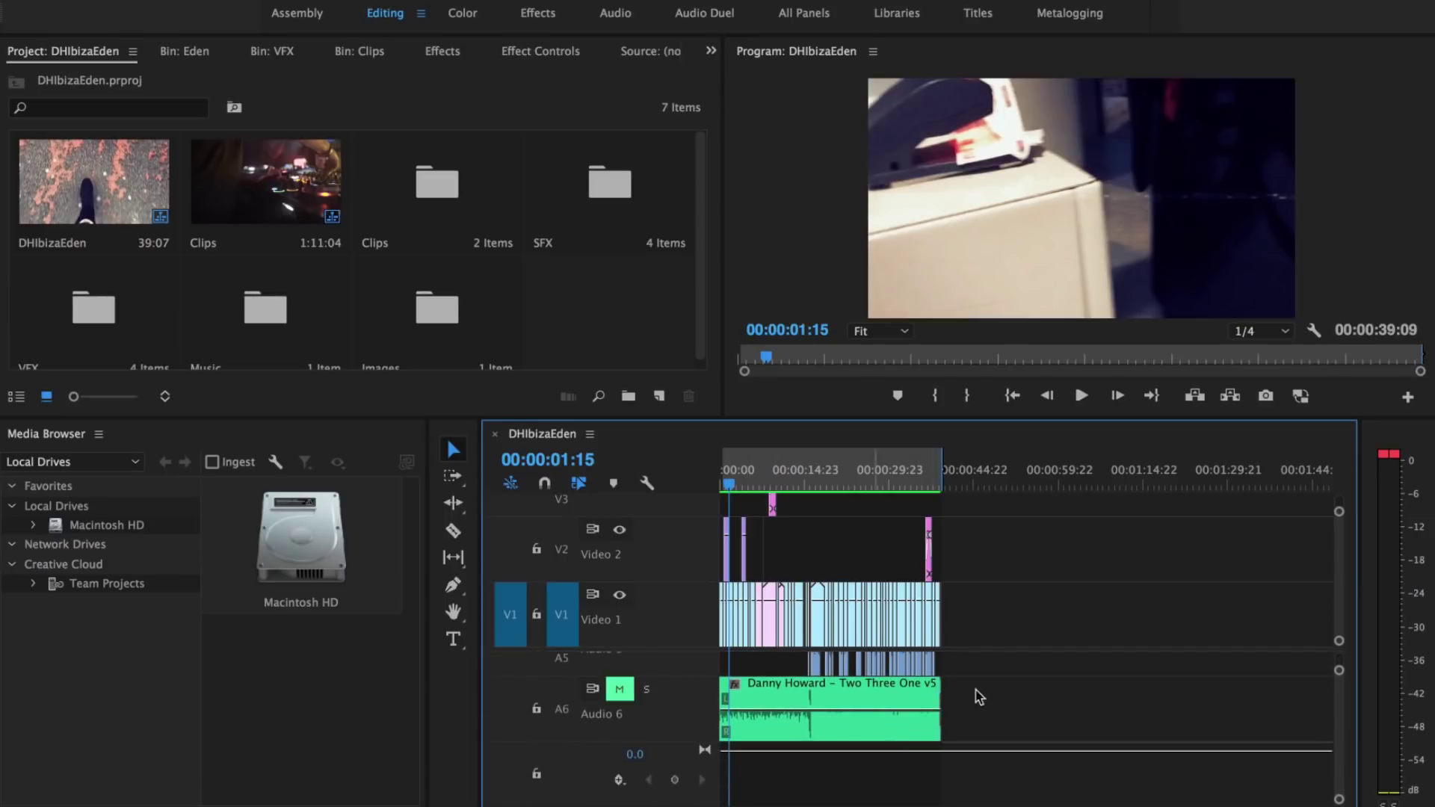
pyautogui.scroll(6, 1018, 695)
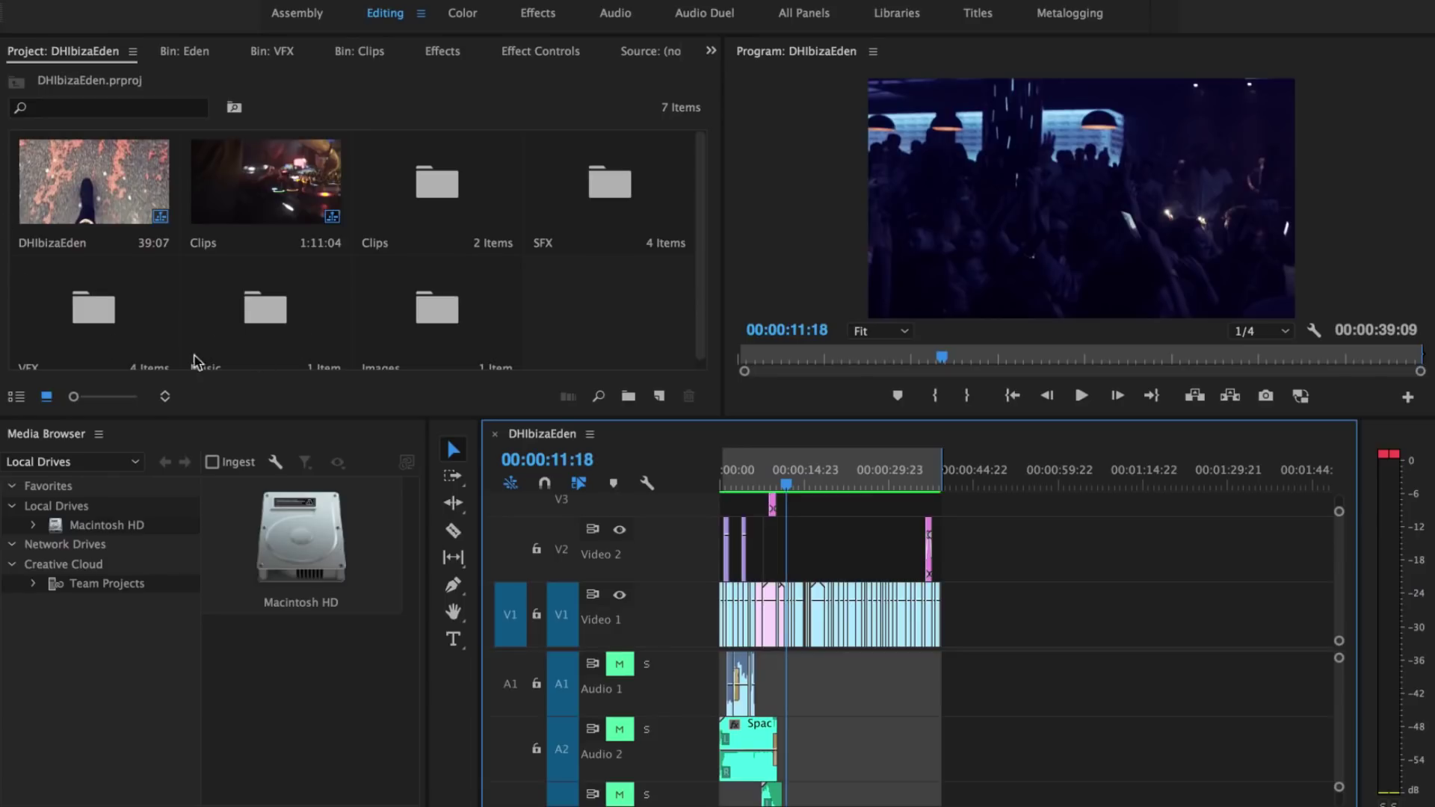
pyautogui.click(88, 193)
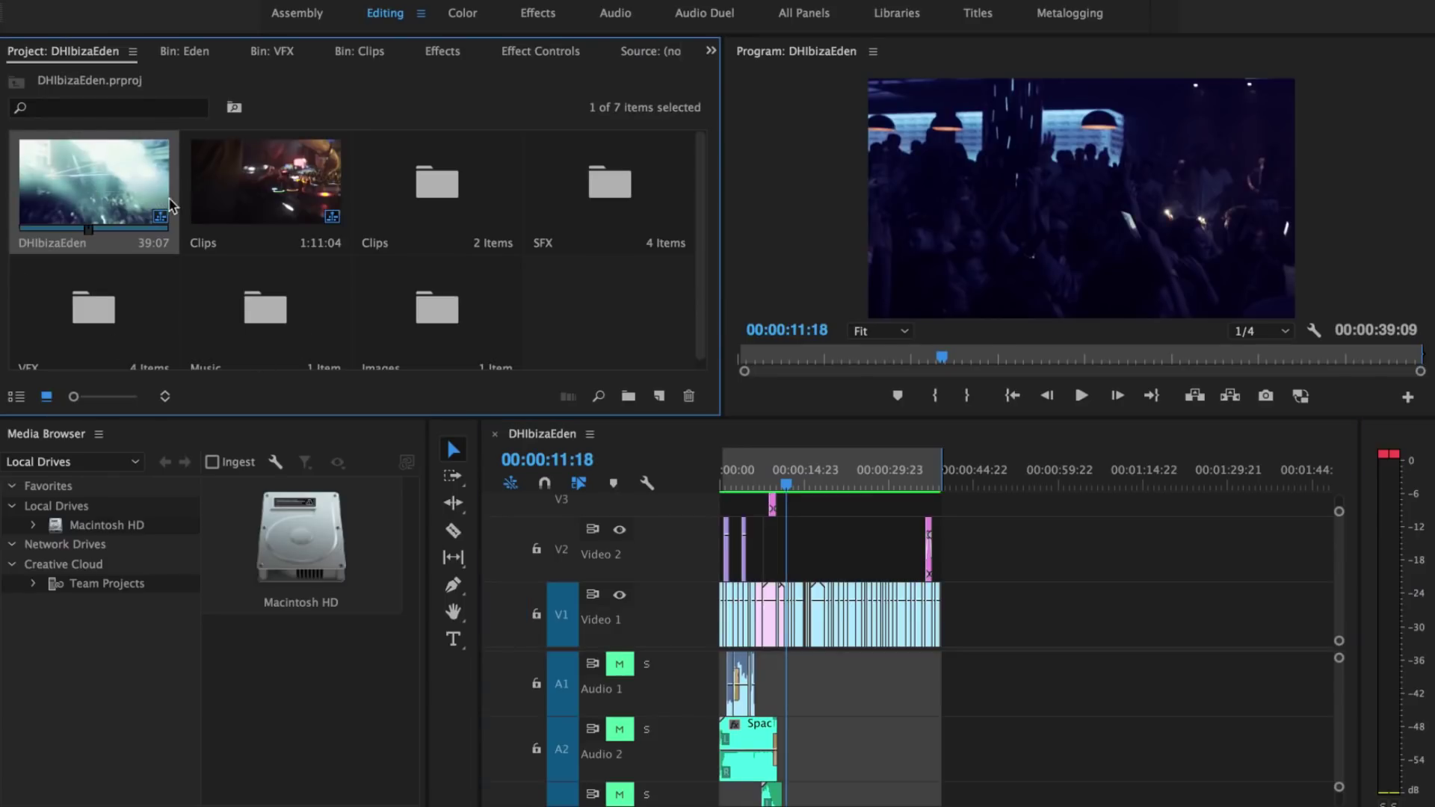
# Open and play the Clips sequence, then switch back to the DHIbizaEden timeline.
pyautogui.click(248, 190)
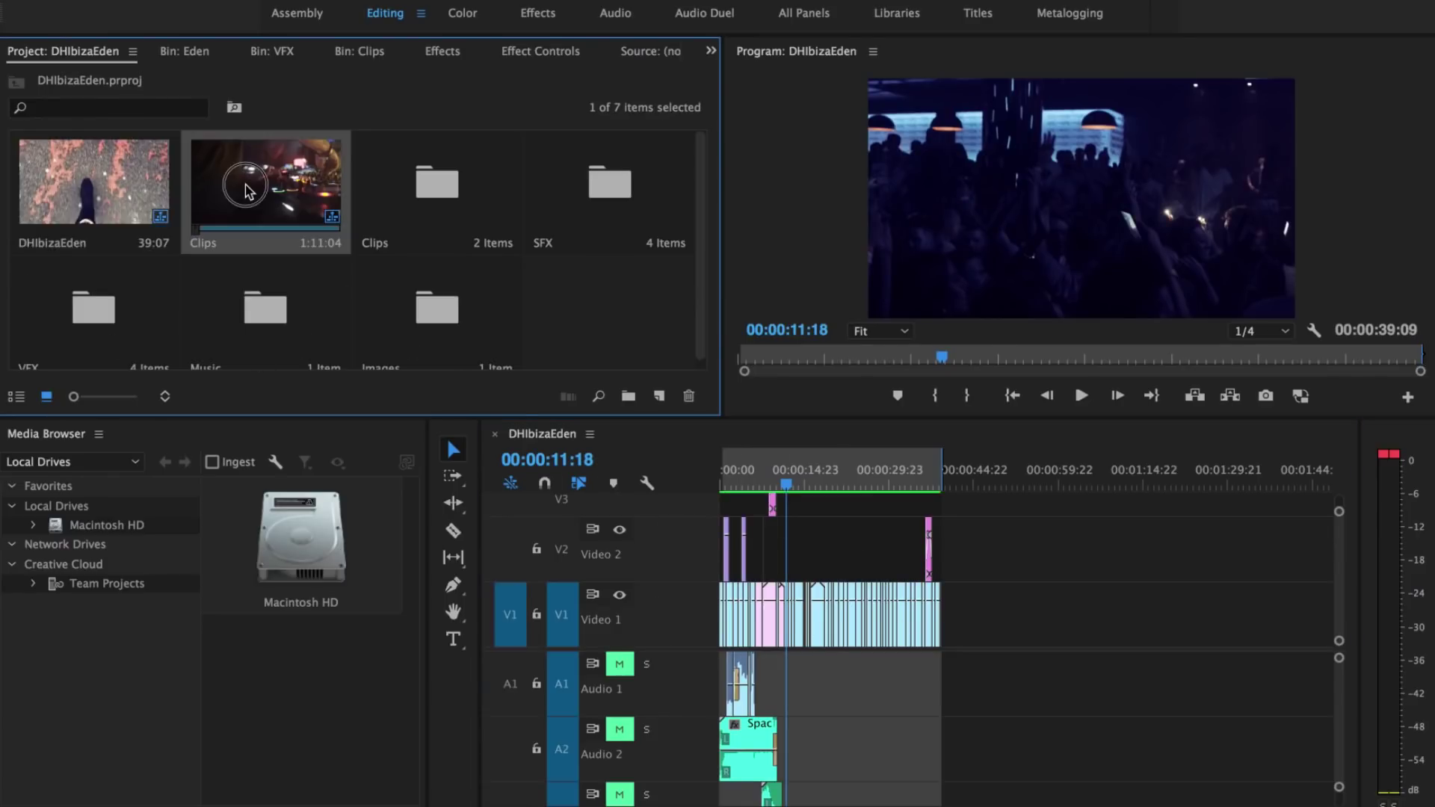
pyautogui.doubleClick(248, 191)
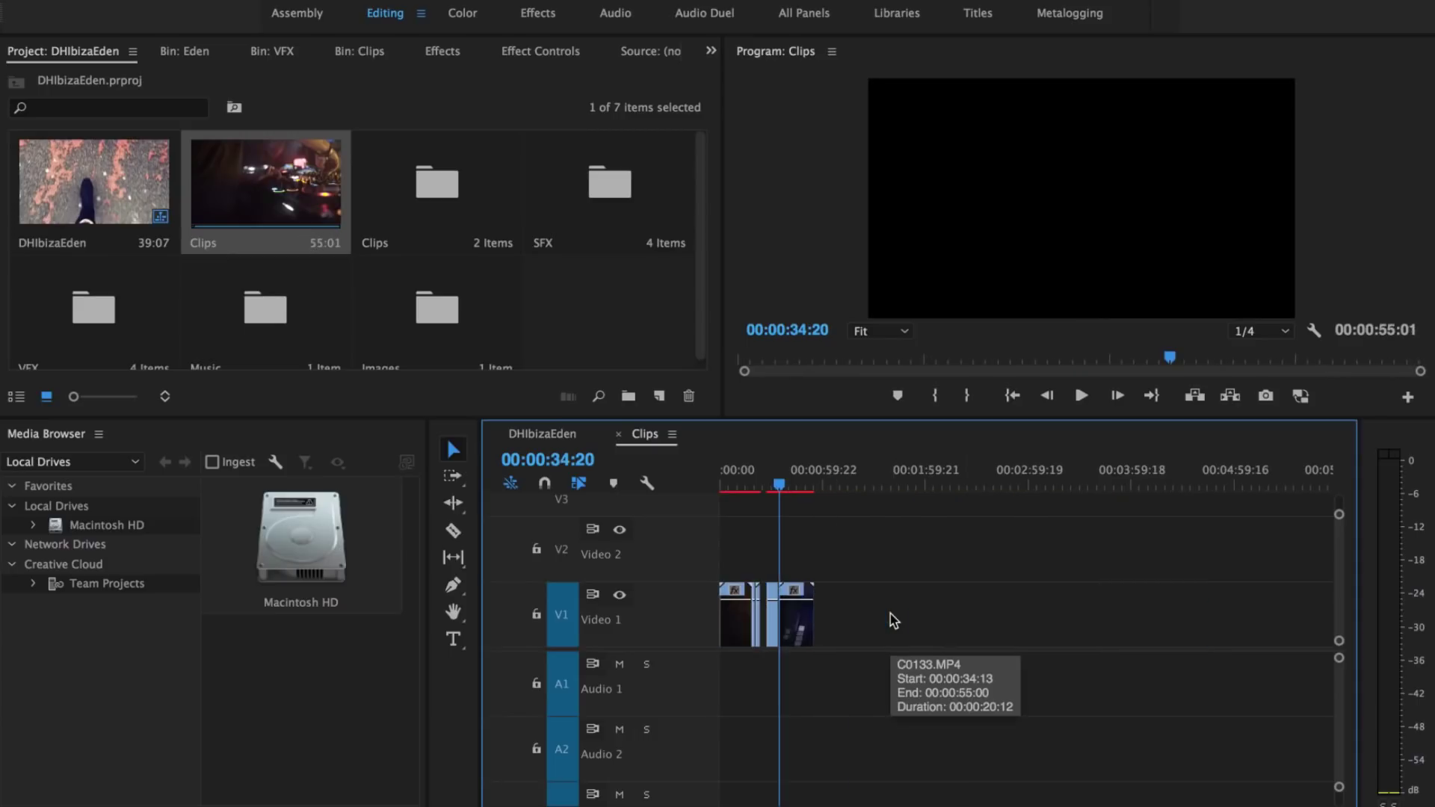
pyautogui.press('space')
pyautogui.click(711, 473)
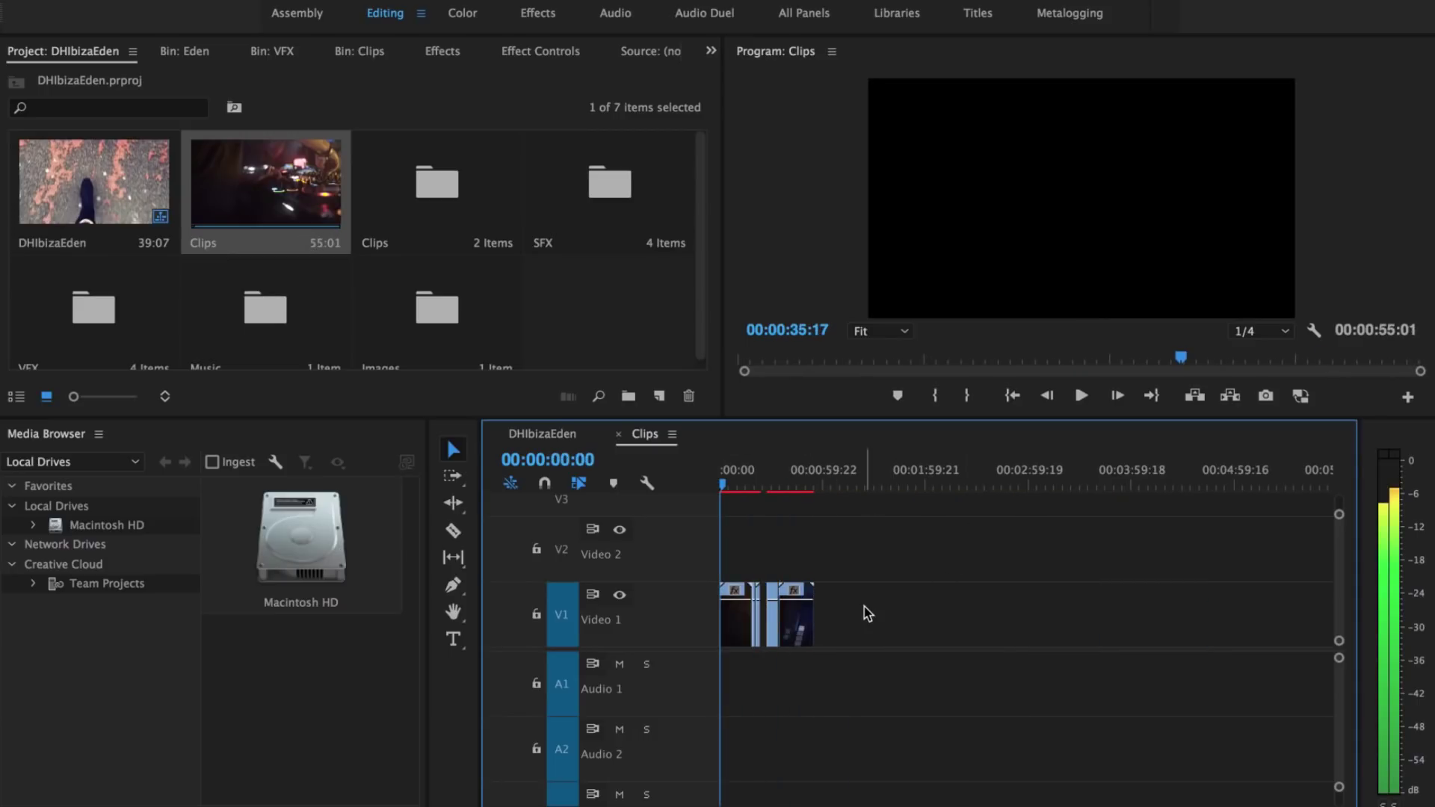
pyautogui.click(595, 320)
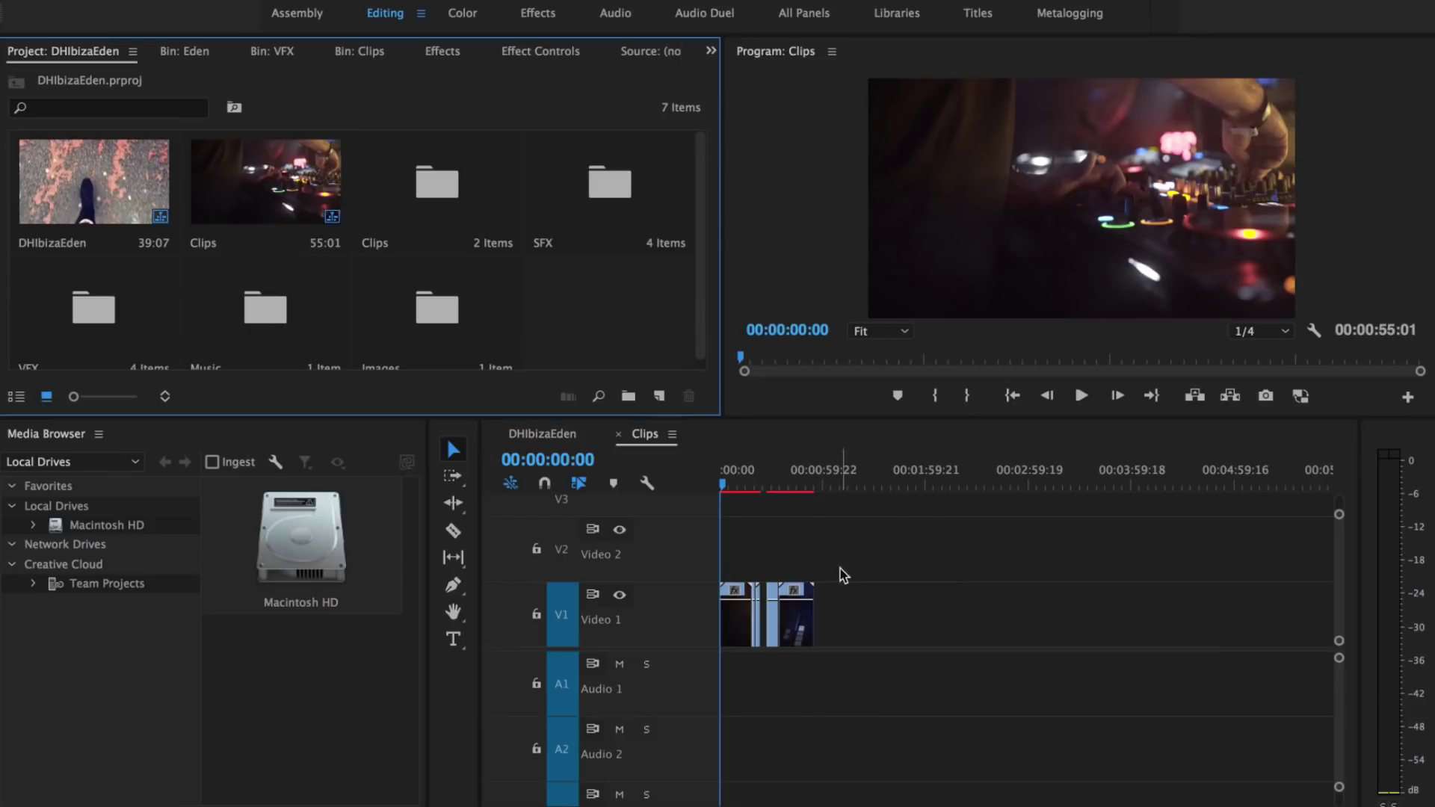
pyautogui.click(546, 435)
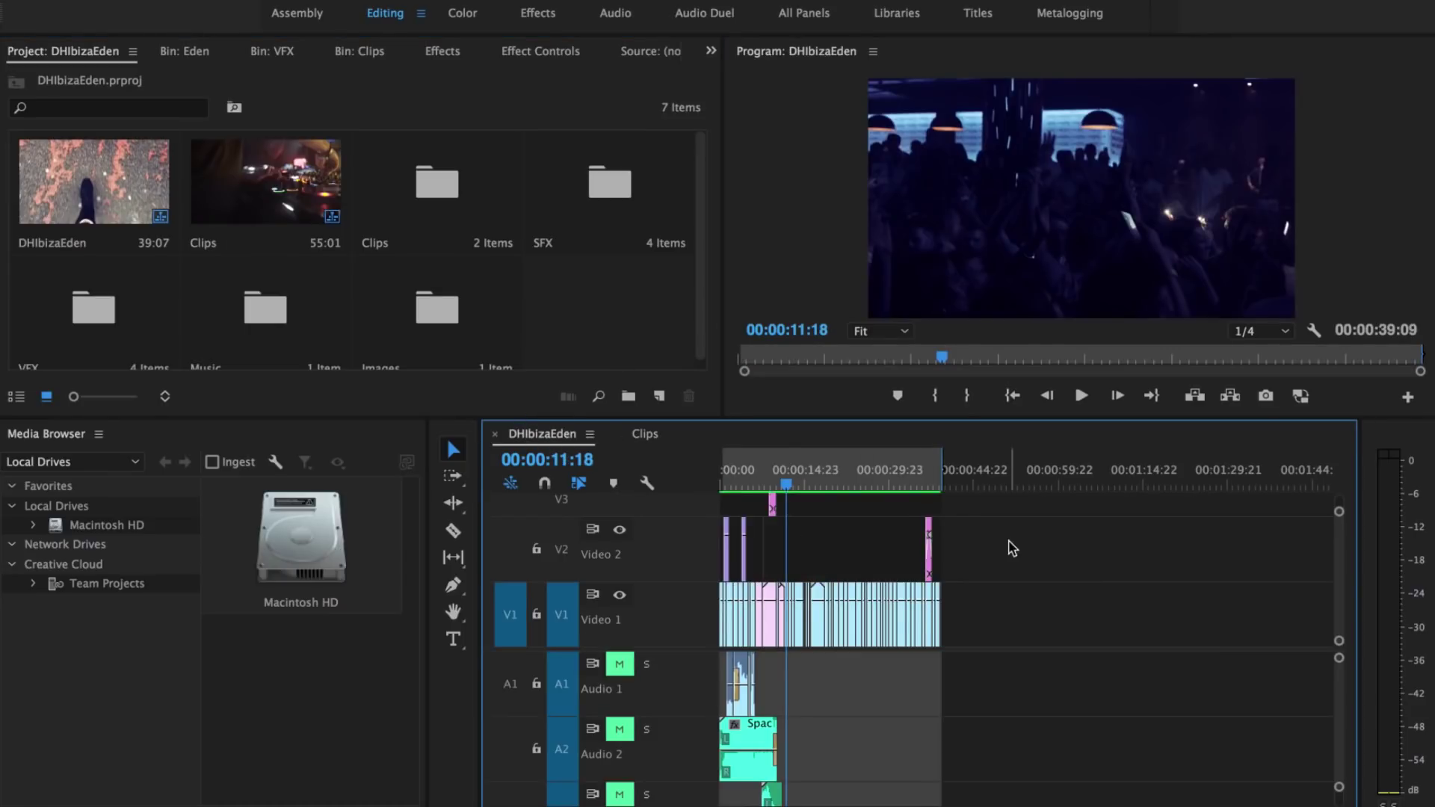
# Start a new sequence but cancel it, then open the Eden bin.
pyautogui.scroll(-1, 606, 187)
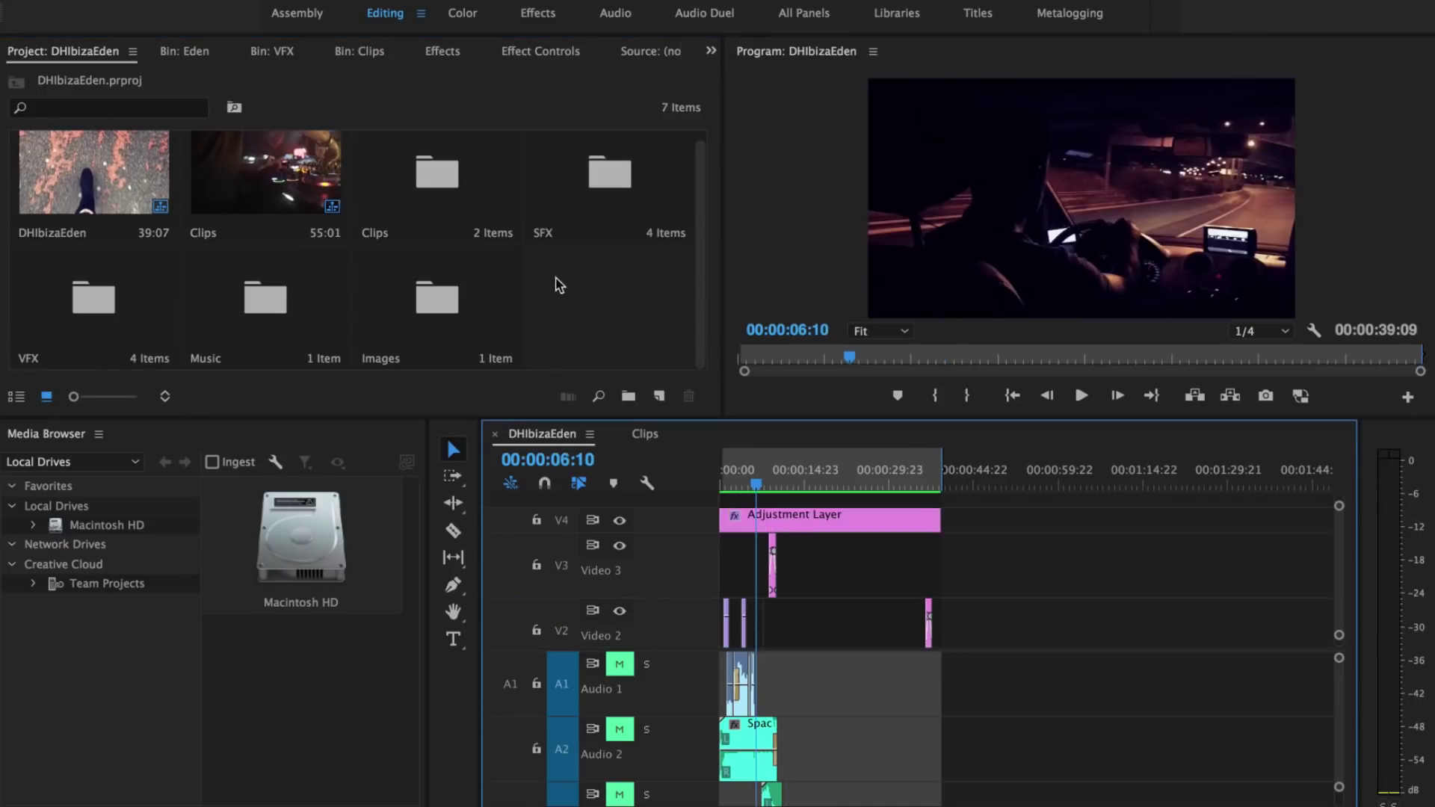
pyautogui.scroll(1, 609, 352)
pyautogui.press('super+n')
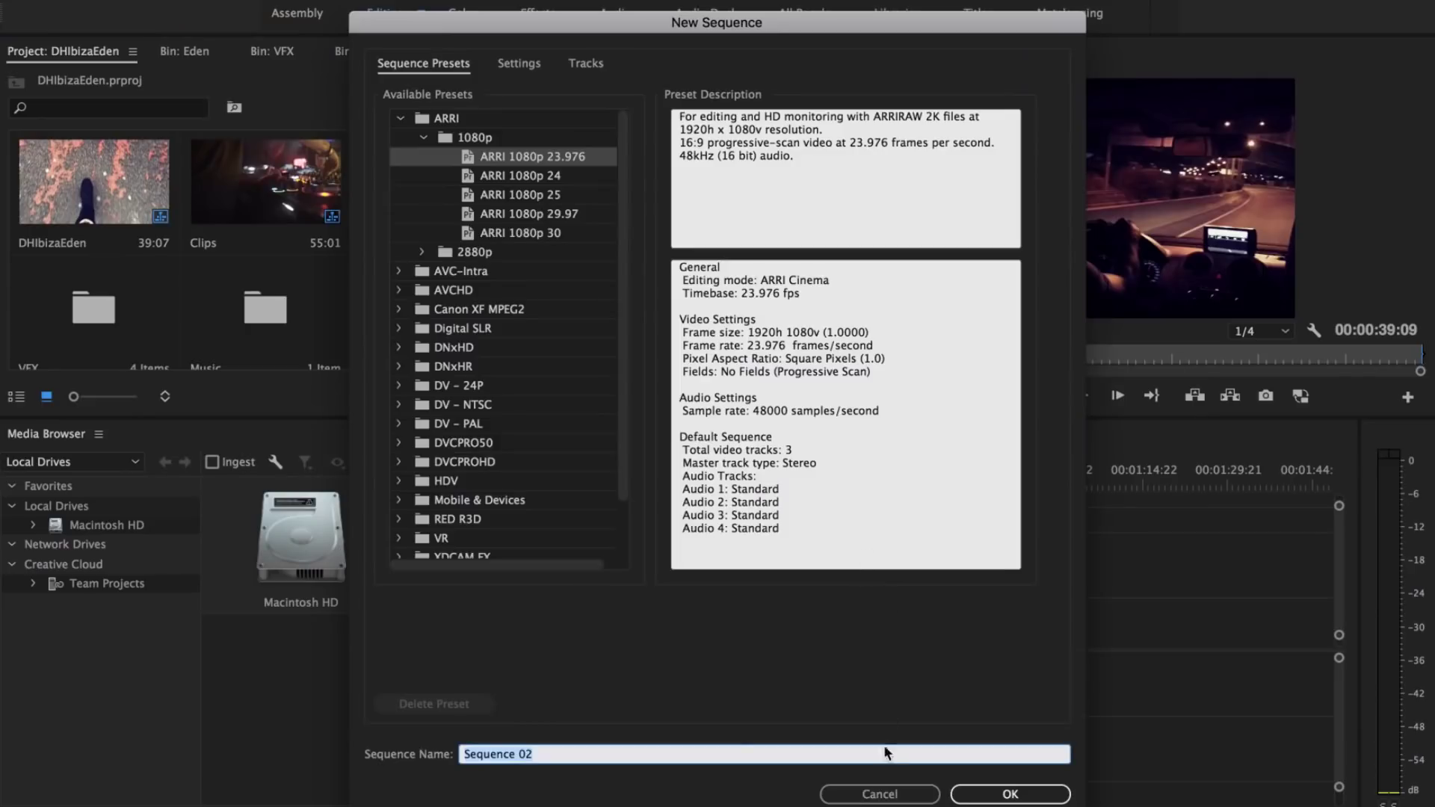
pyautogui.click(883, 794)
pyautogui.click(186, 54)
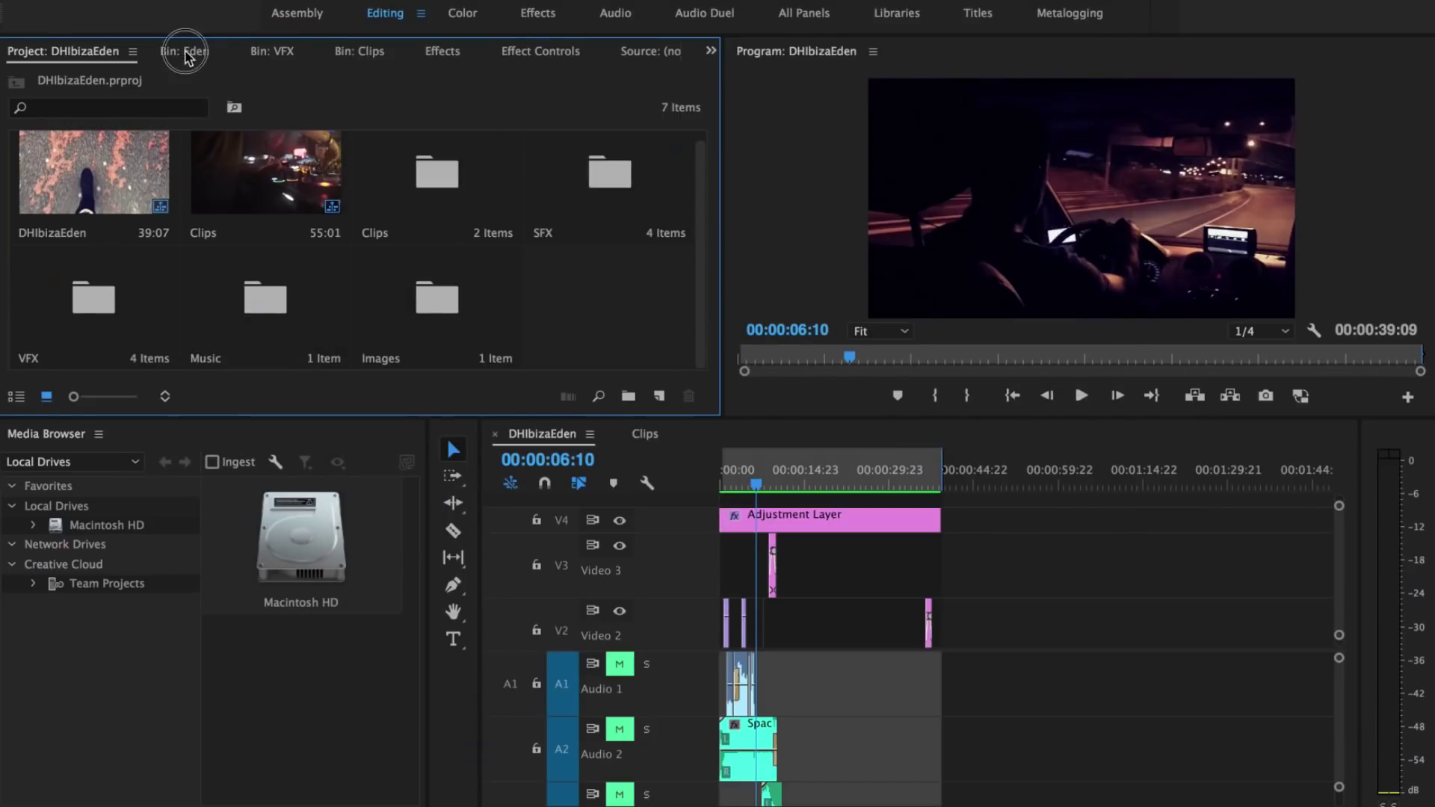
pyautogui.scroll(-5, 346, 249)
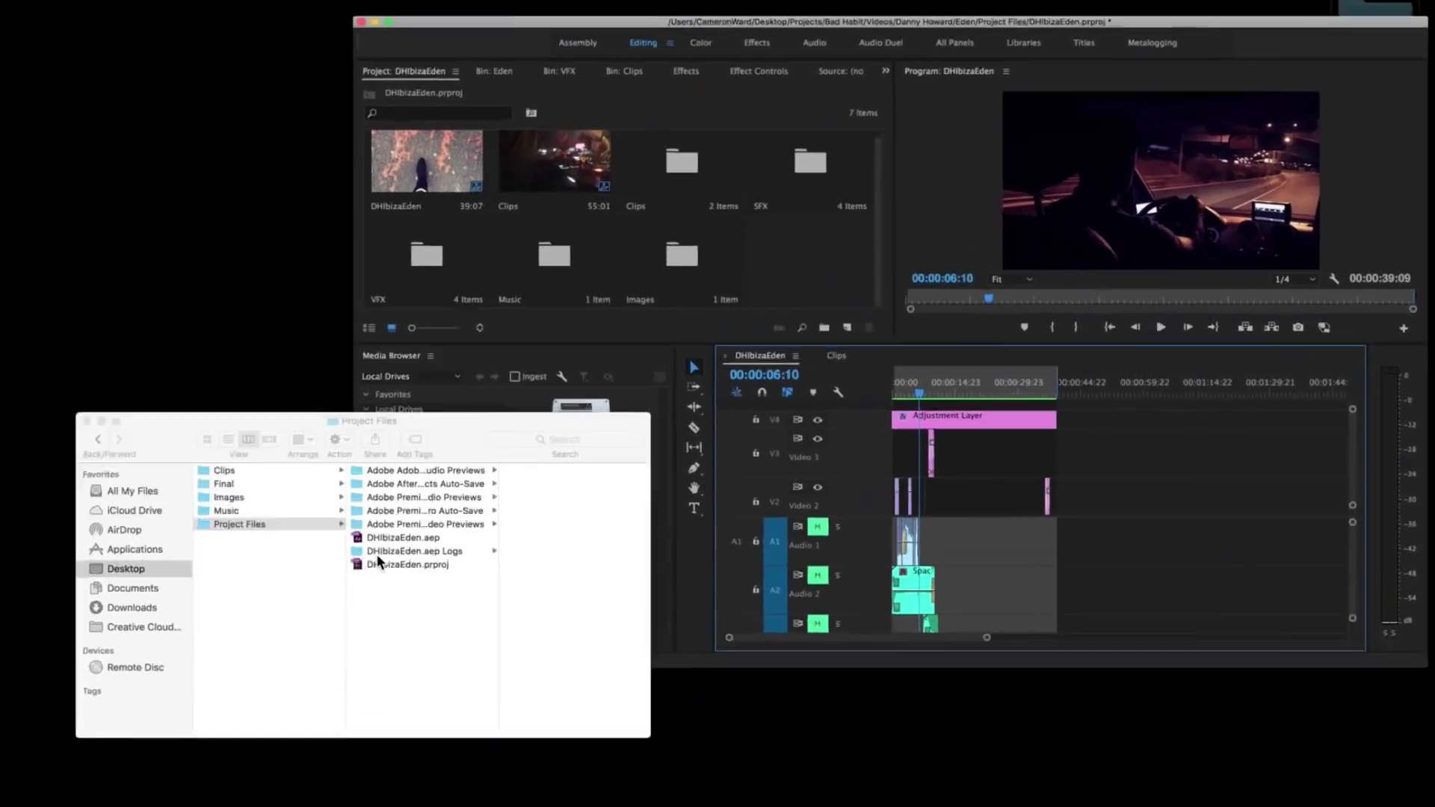
pyautogui.click(494, 487)
pyautogui.press('super+Up')
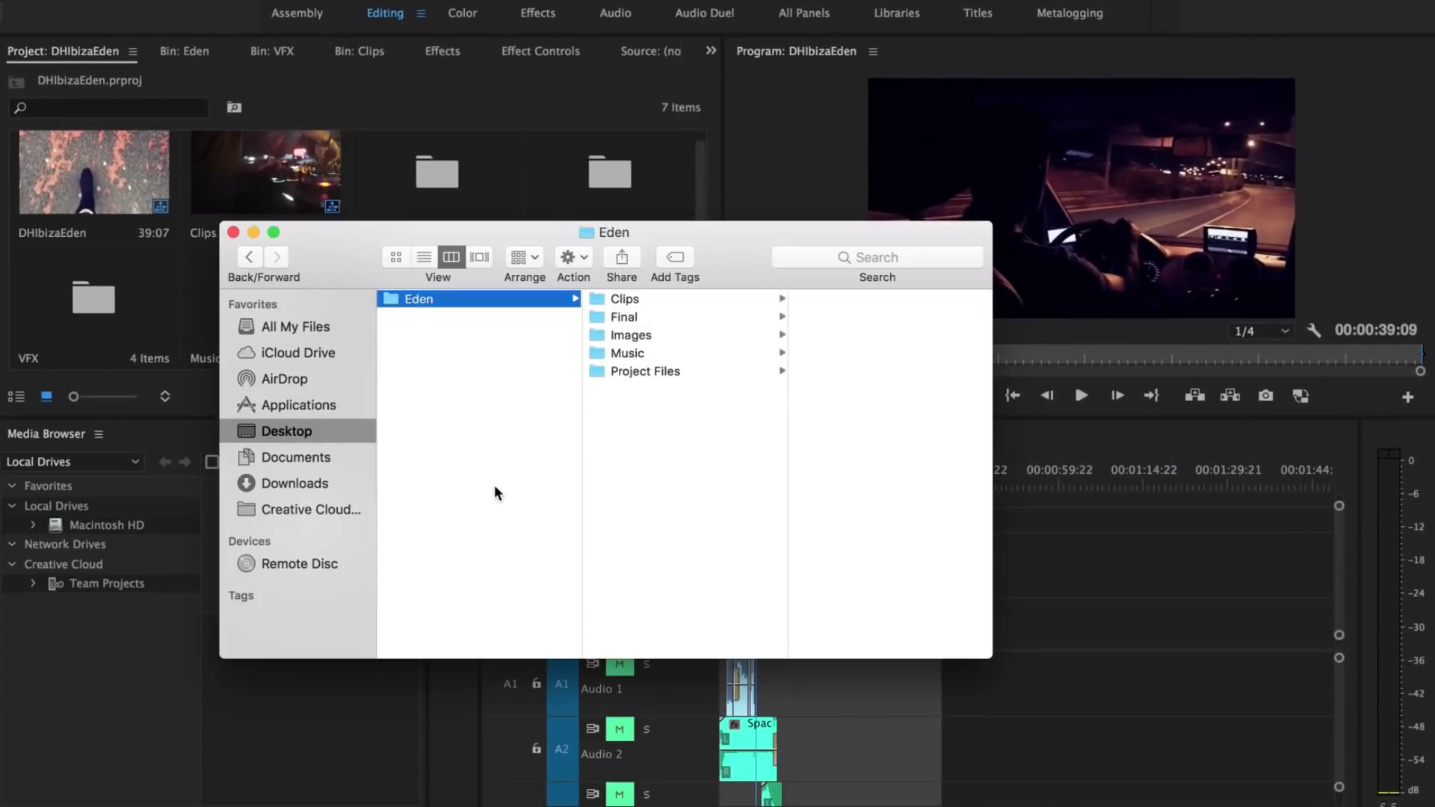
pyautogui.press('super+Up')
pyautogui.press('super+Up')
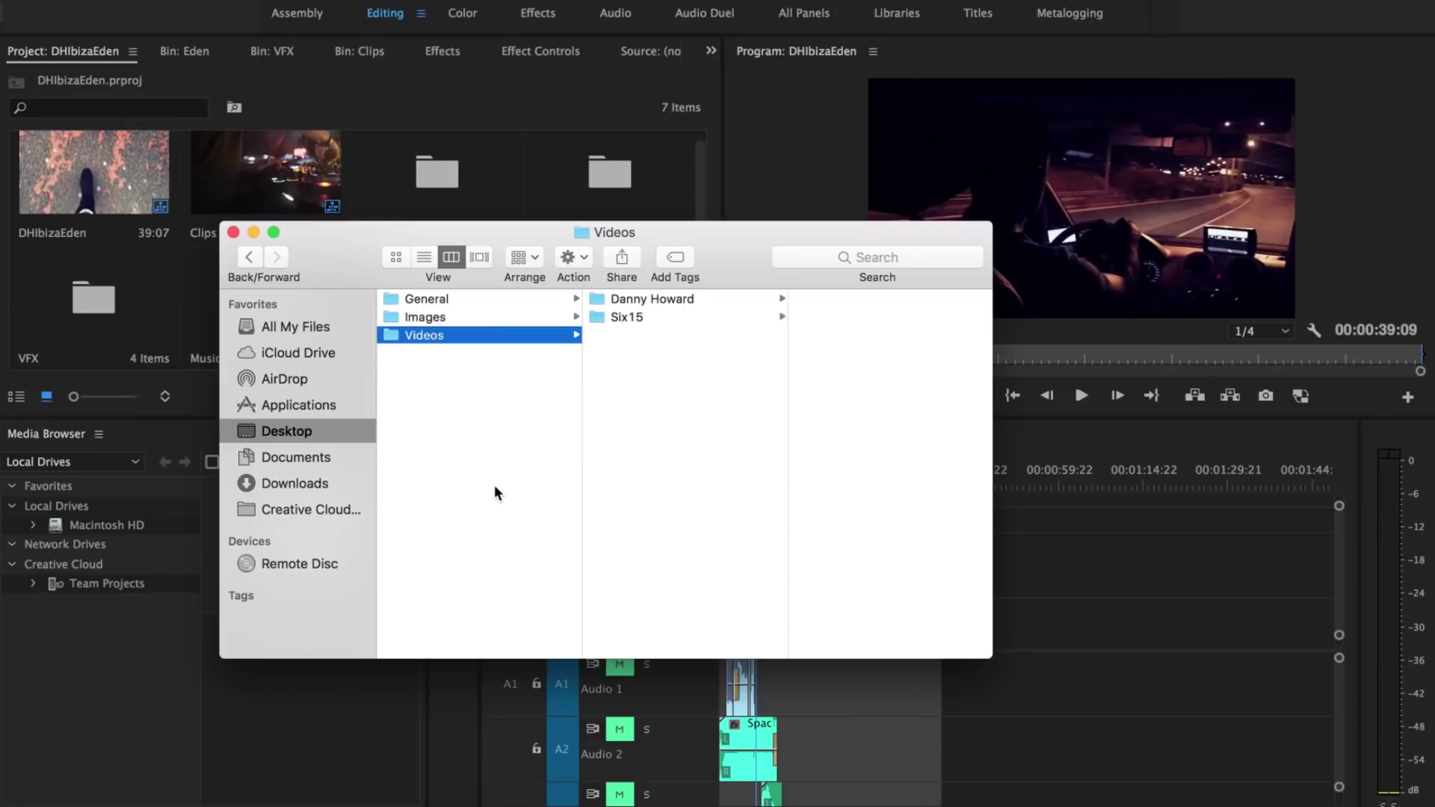
pyautogui.press('super+Up')
pyautogui.press('Down')
pyautogui.press('Down')
pyautogui.press('Right')
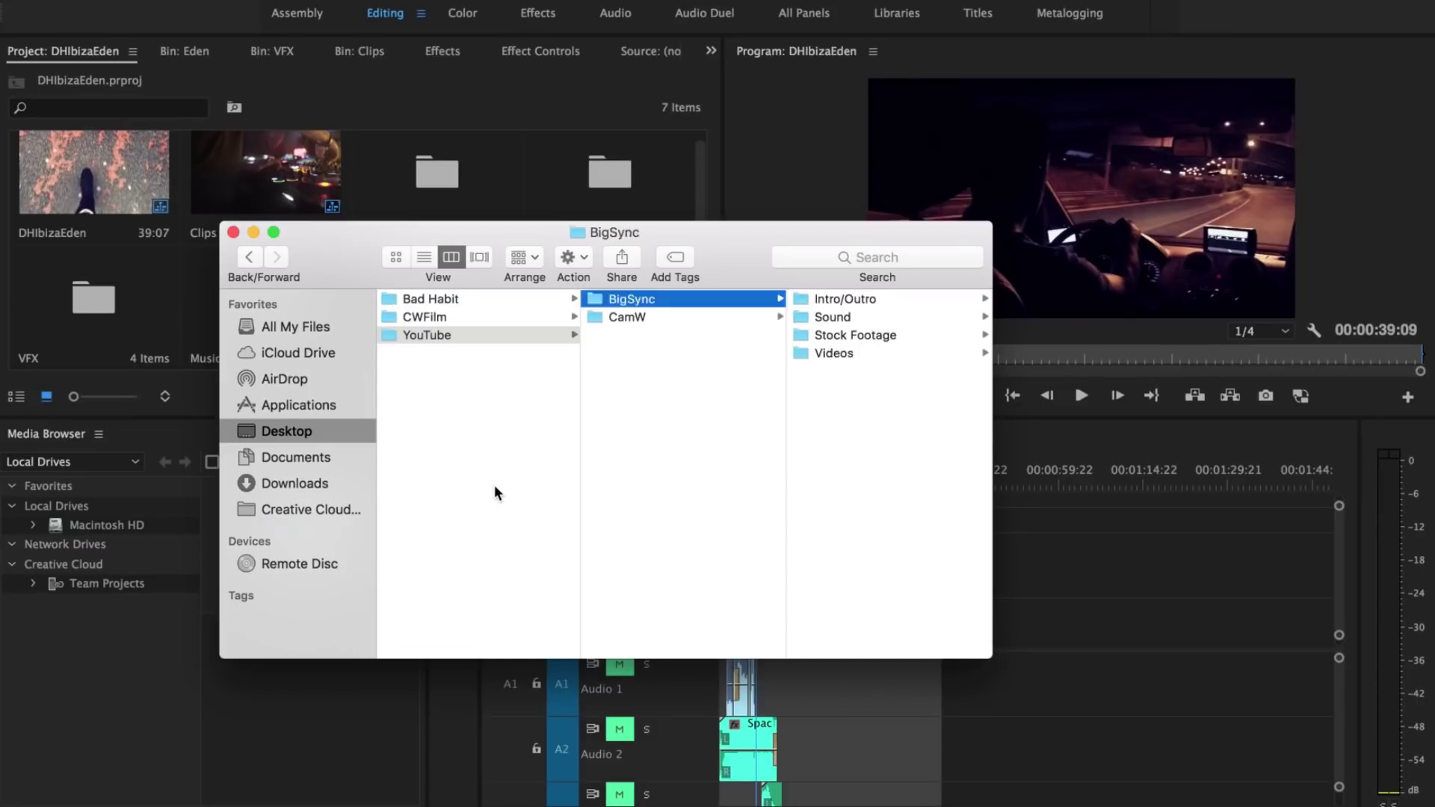
pyautogui.press('Down')
pyautogui.press('Right')
pyautogui.press('Down')
pyautogui.press('Right')
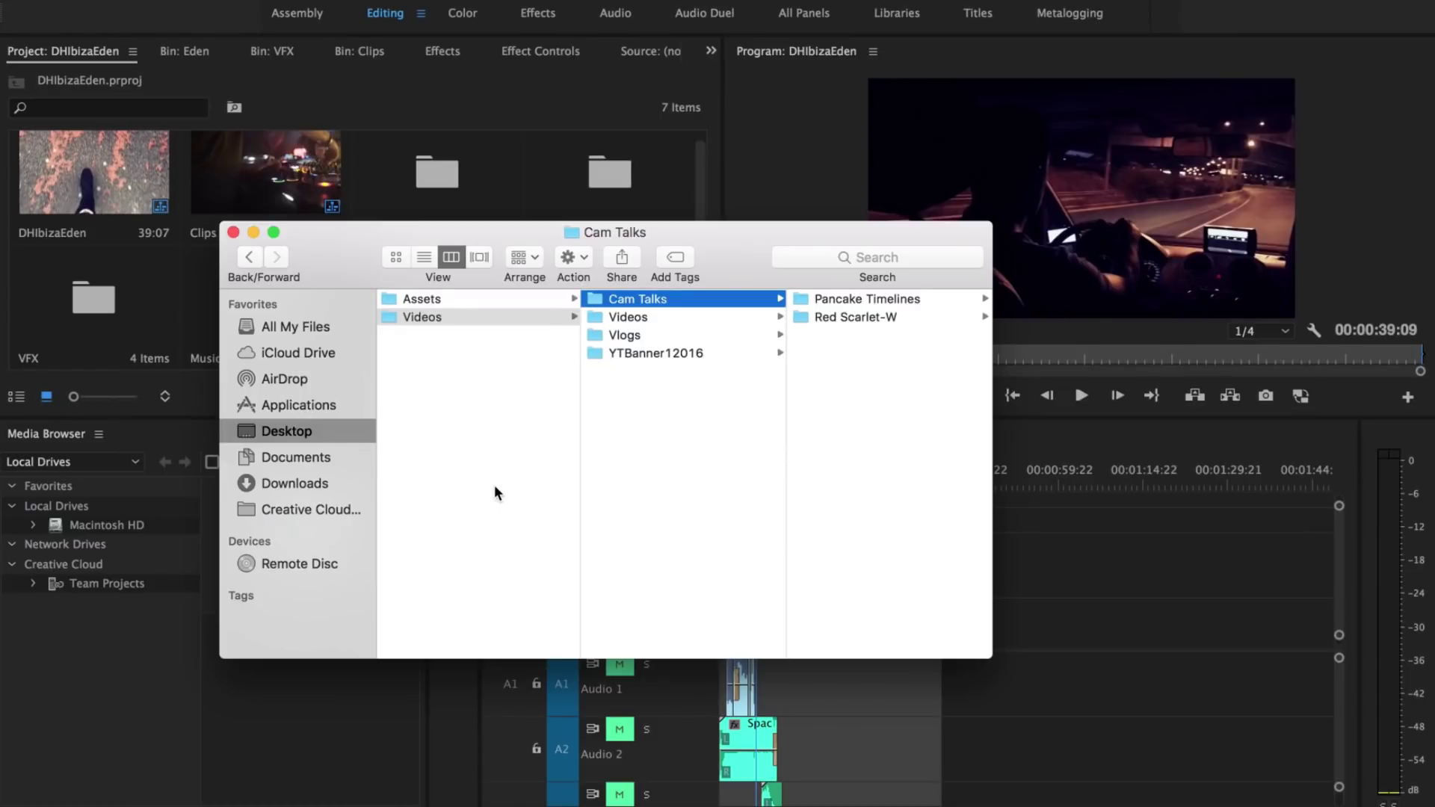
pyautogui.press('Right')
pyautogui.press('Right')
pyautogui.press('Down')
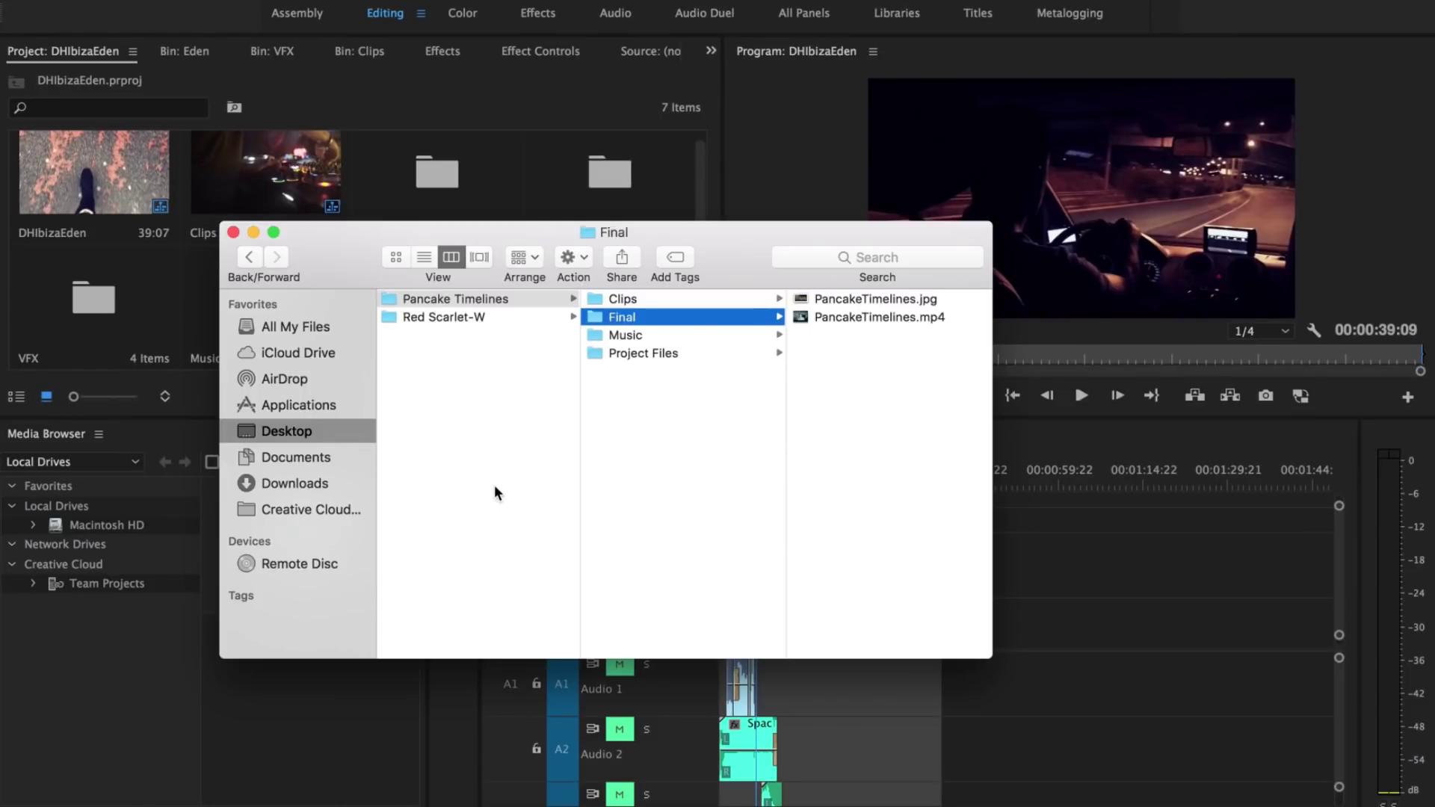
pyautogui.press('Down')
pyautogui.press('Down')
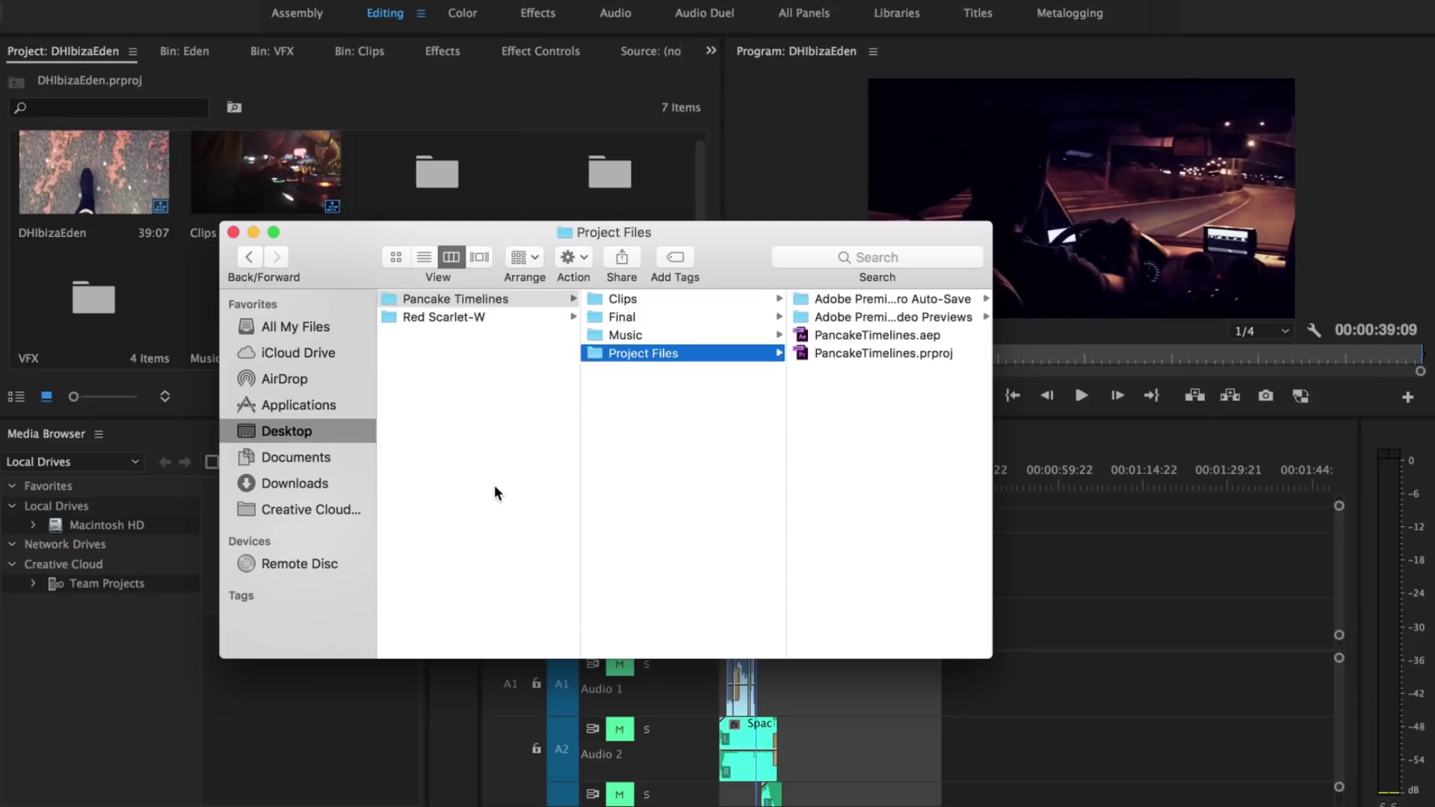
pyautogui.press('Left')
pyautogui.press('Left')
pyautogui.press('Down')
pyautogui.press('Down')
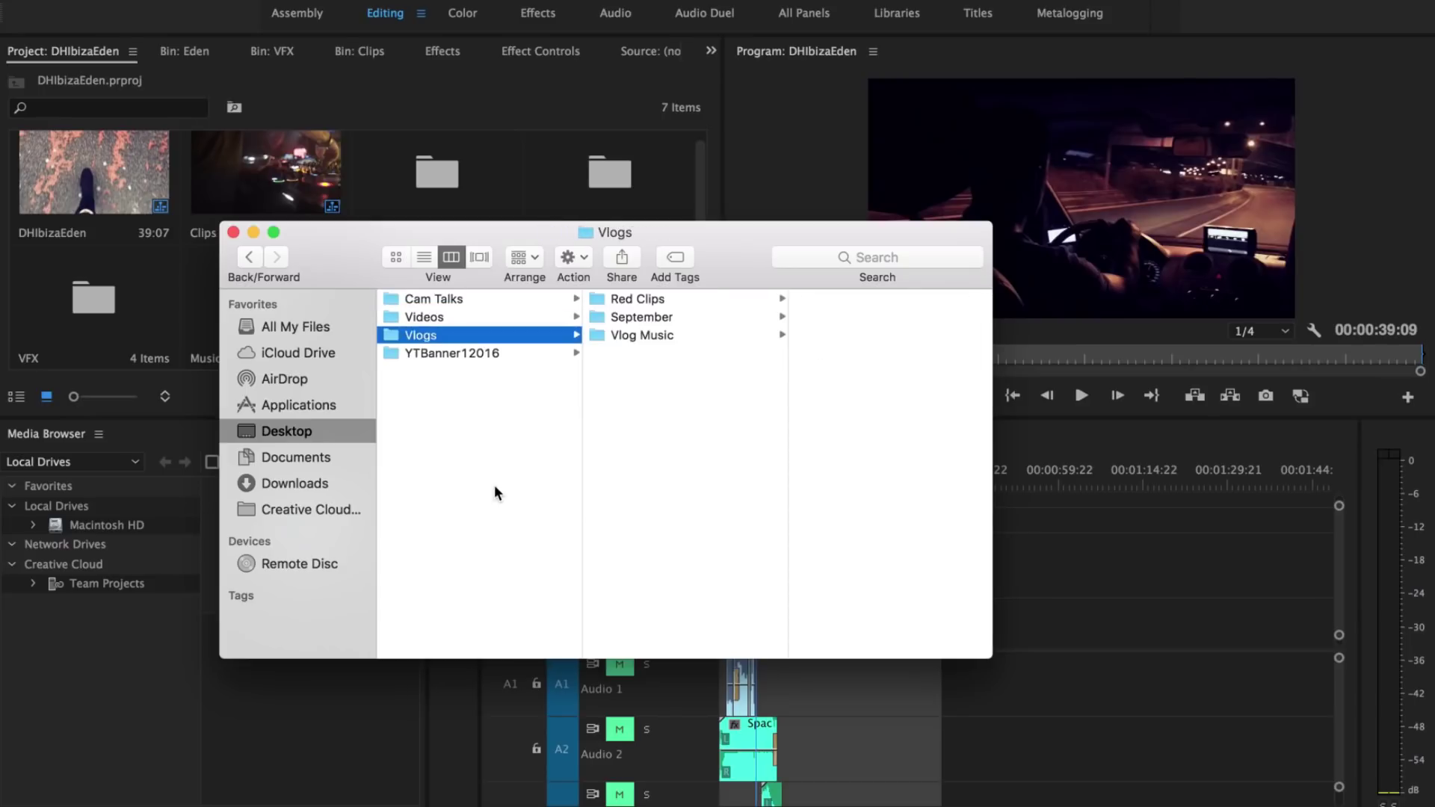
pyautogui.press('Right')
pyautogui.press('Down')
pyautogui.press('Right')
pyautogui.press('Right')
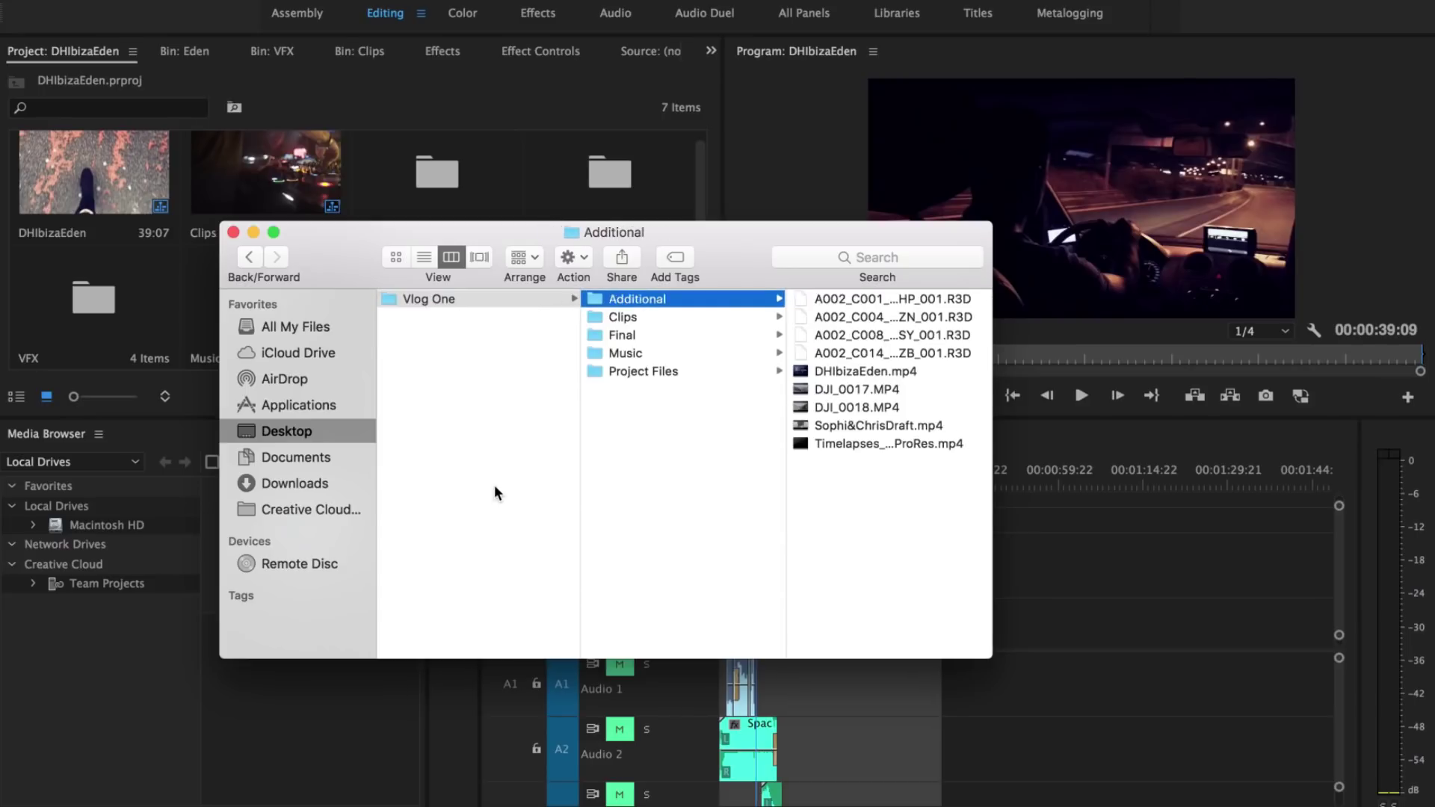
pyautogui.press('Down')
pyautogui.press('Down')
pyautogui.press('Left')
pyautogui.press('Left')
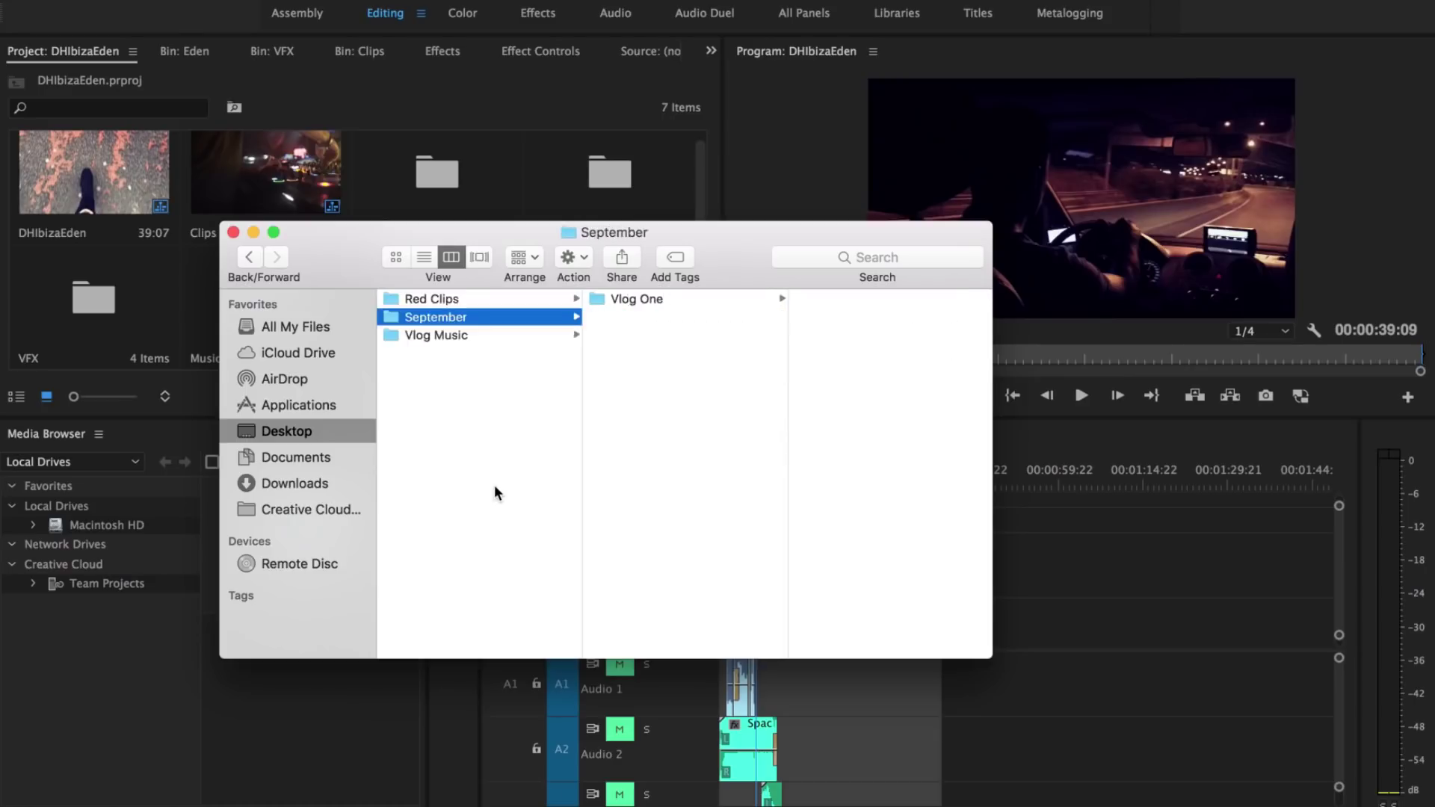
pyautogui.press('Left')
pyautogui.press('Left')
pyautogui.press('Left')
pyautogui.press('Left')
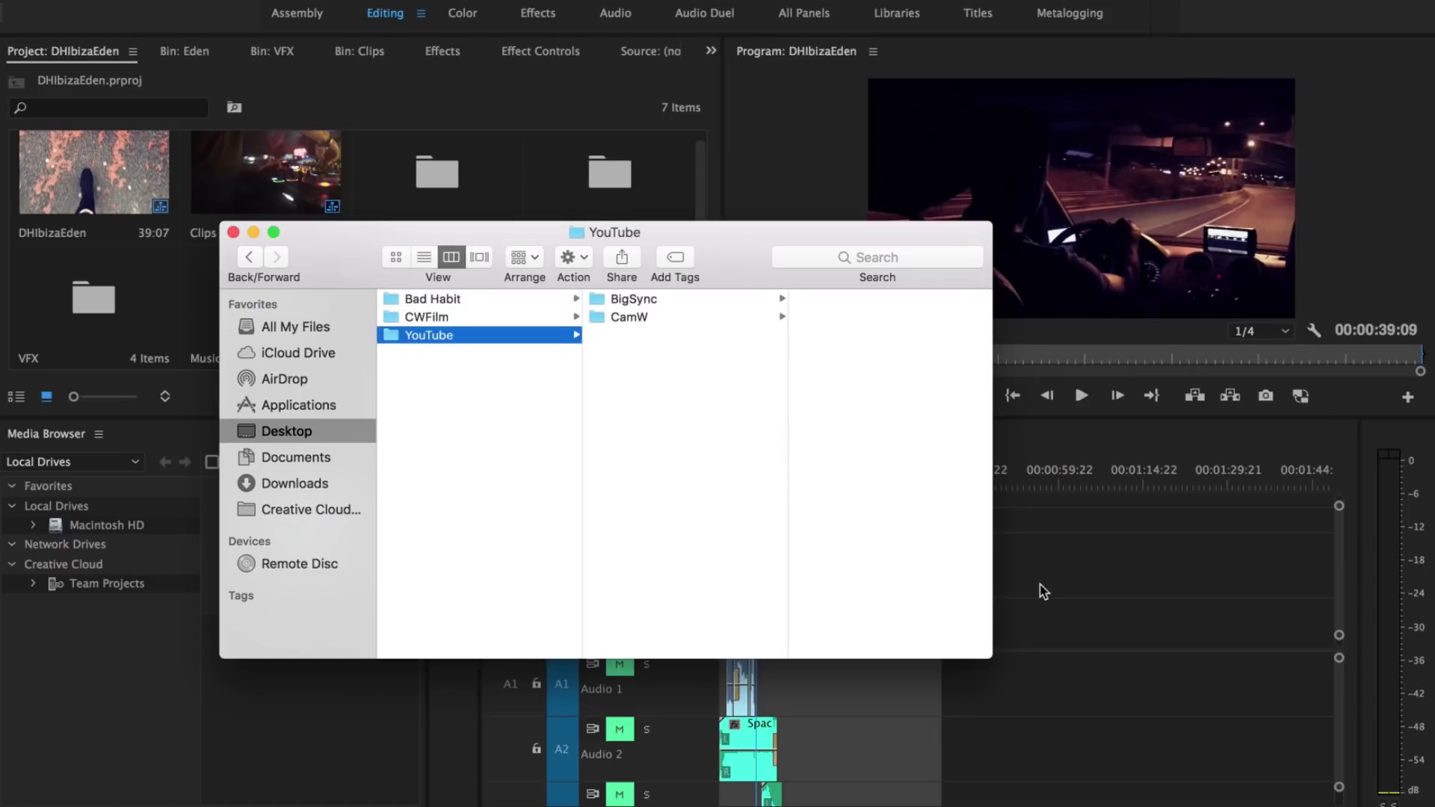
pyautogui.click(1044, 592)
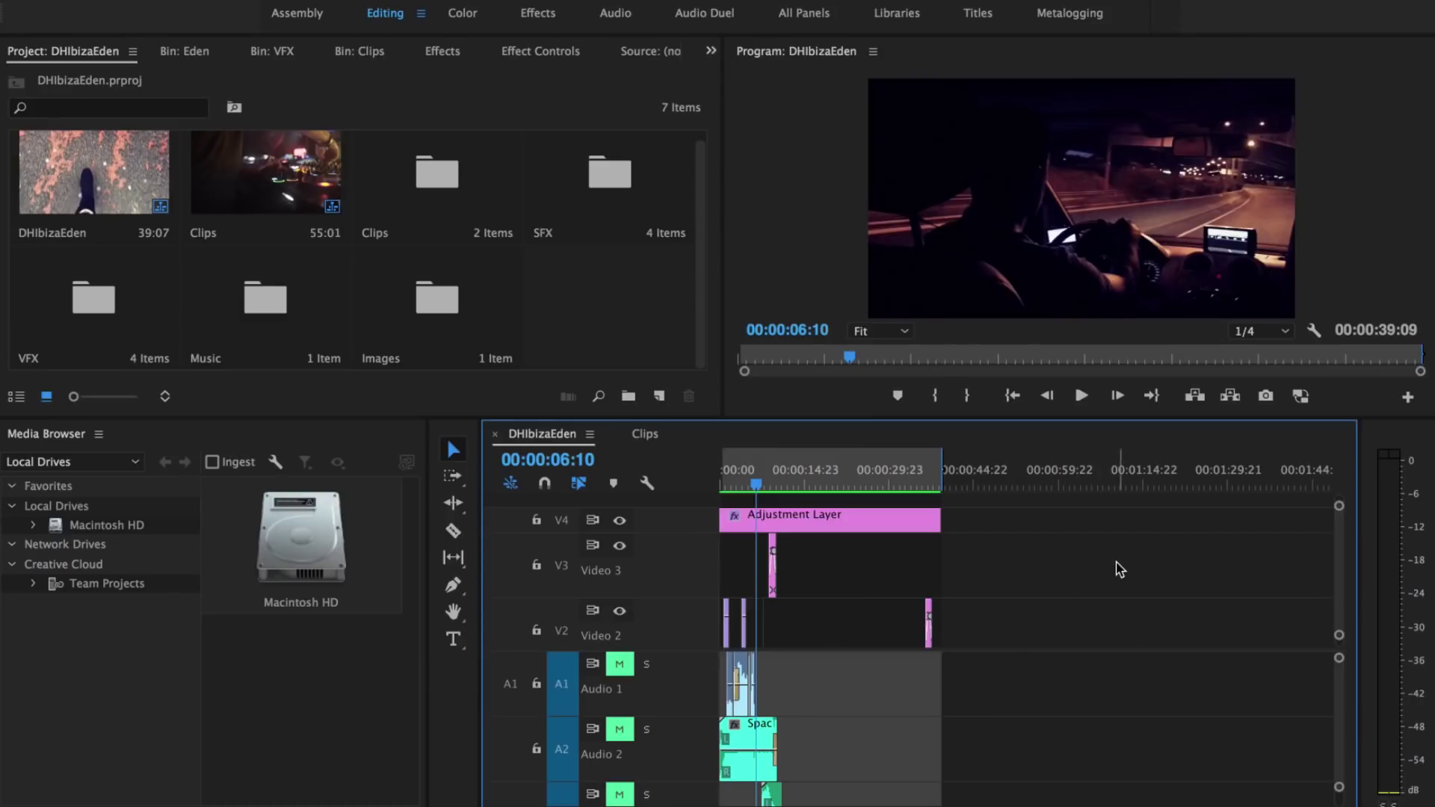